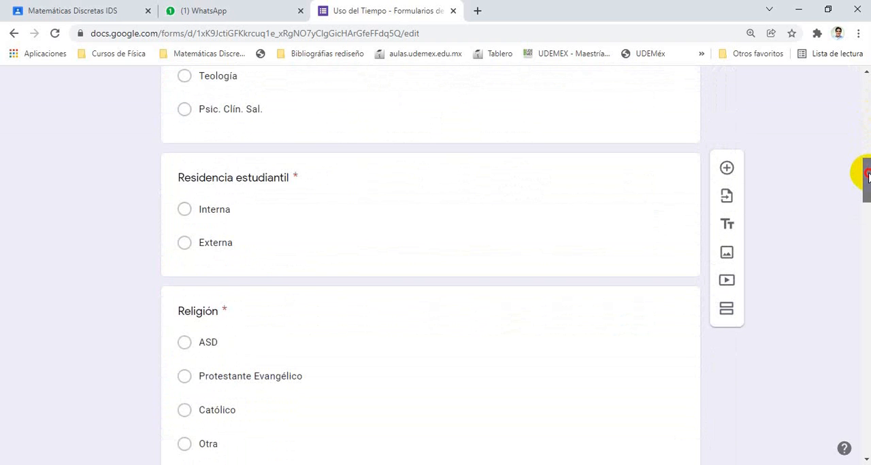
Review the questions of the Uso del Tiempo form and the summary of its responses
left_click_drag(867, 175, 857, 288)
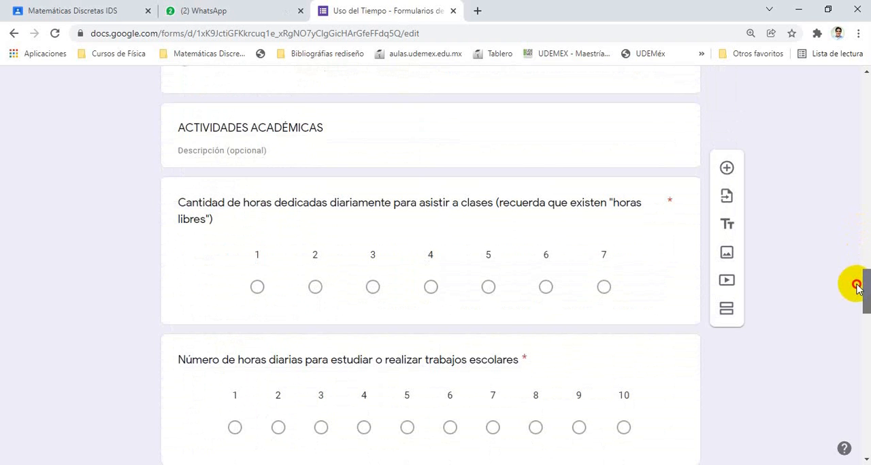
left_click_drag(857, 288, 864, 99)
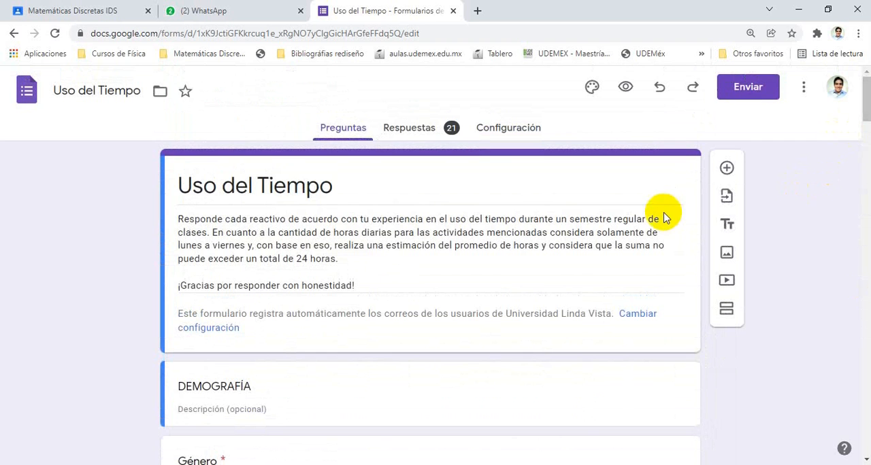
left_click(413, 131)
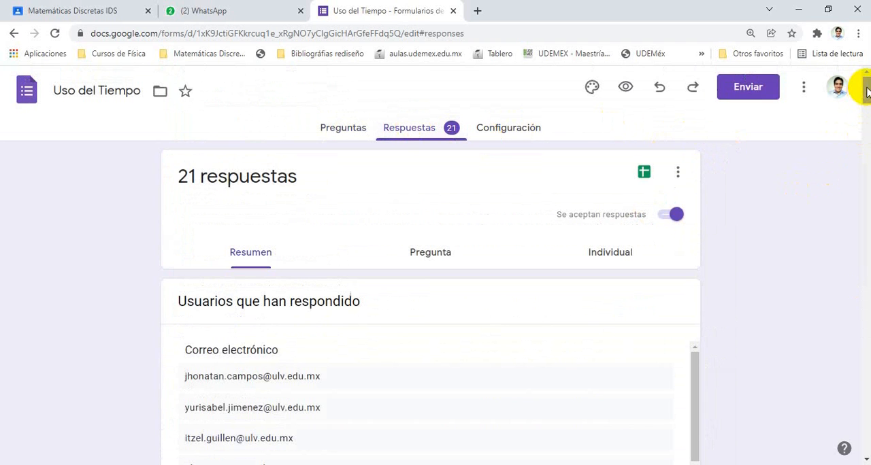
mouse_move(865, 89)
left_mouse_down()
mouse_move(865, 422)
mouse_move(866, 90)
left_mouse_up()
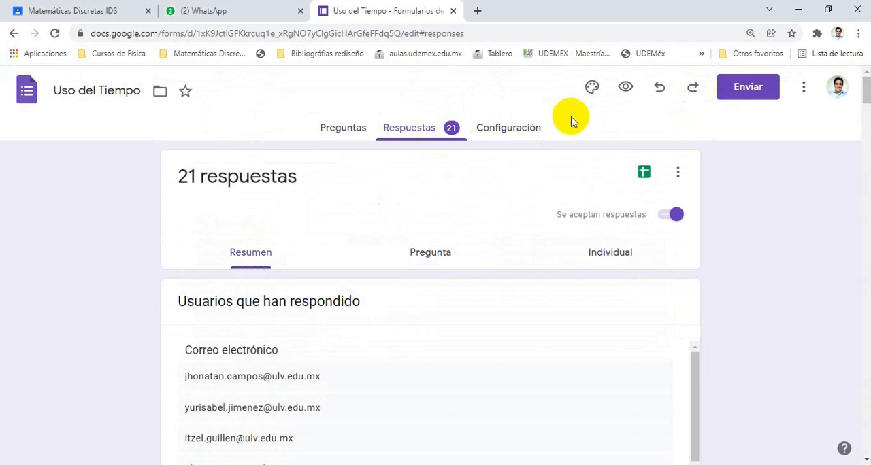
Check the download formats offered by the form's linked responses spreadsheet and close it
left_click(645, 176)
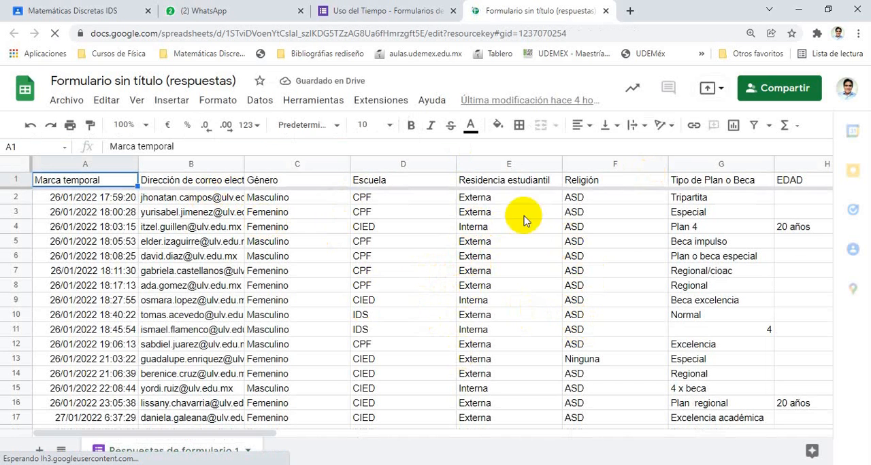
left_click(69, 102)
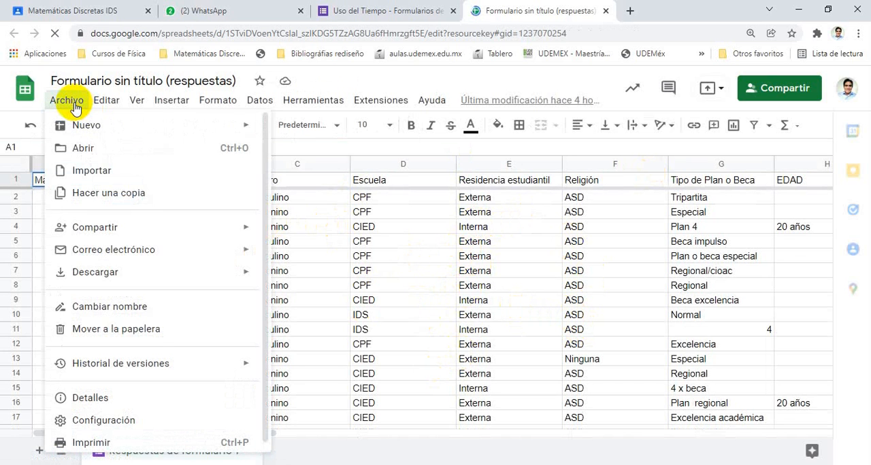
mouse_move(184, 272)
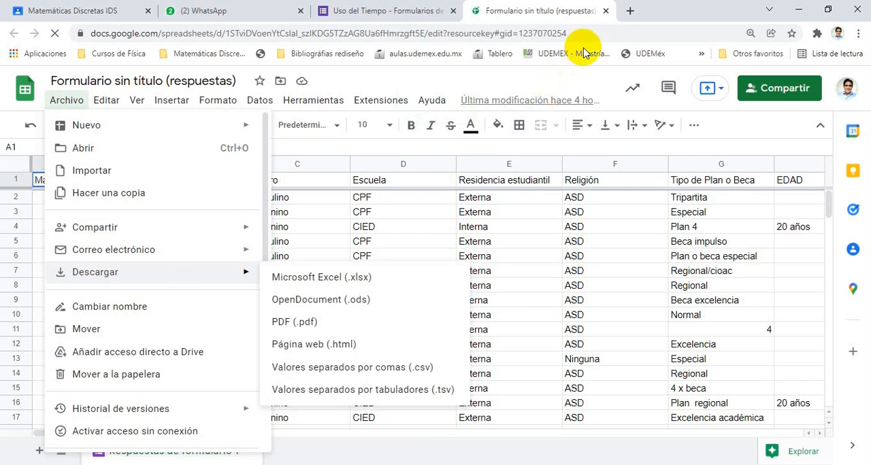
left_click(605, 11)
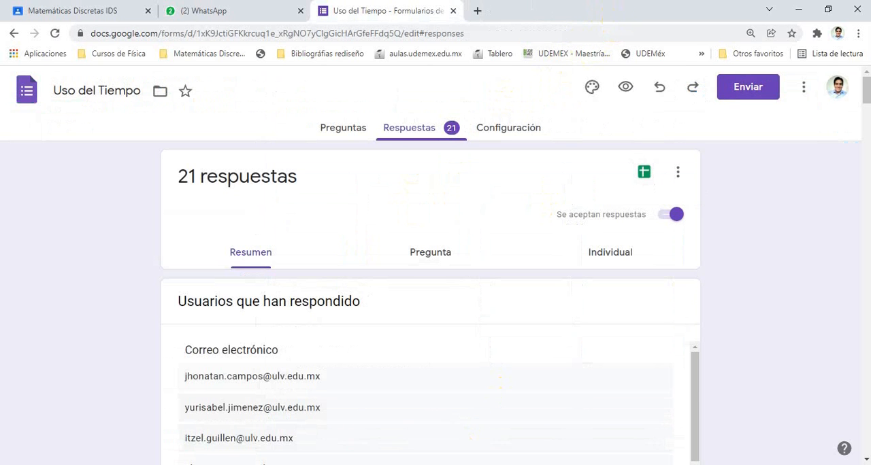
Switch to the Excel workbook Uso del Tiempo (respuestas) and show its Eliminar sheet
left_click(422, 464)
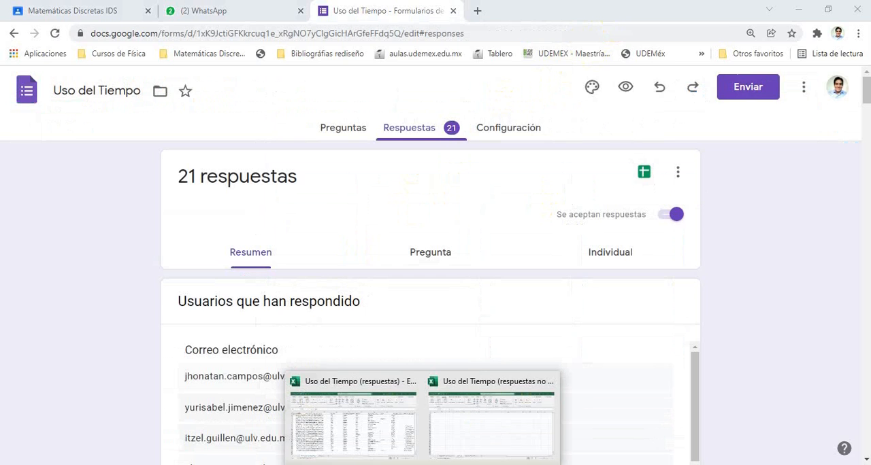
left_click(413, 438)
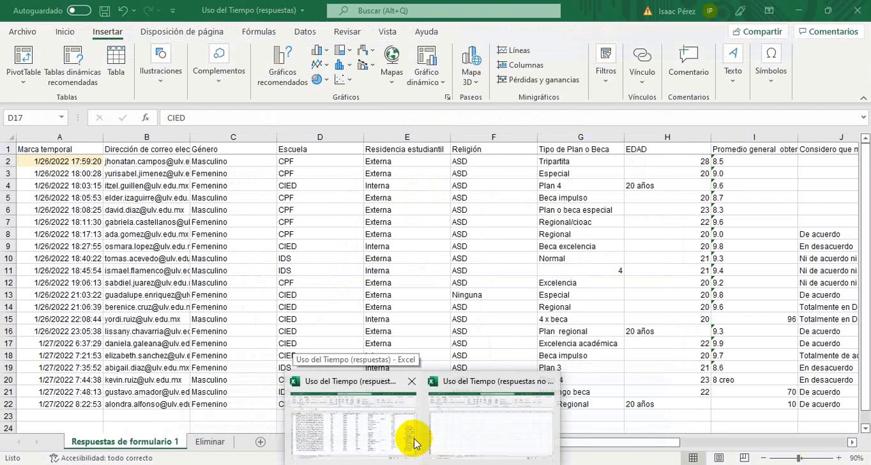
mouse_move(447, 438)
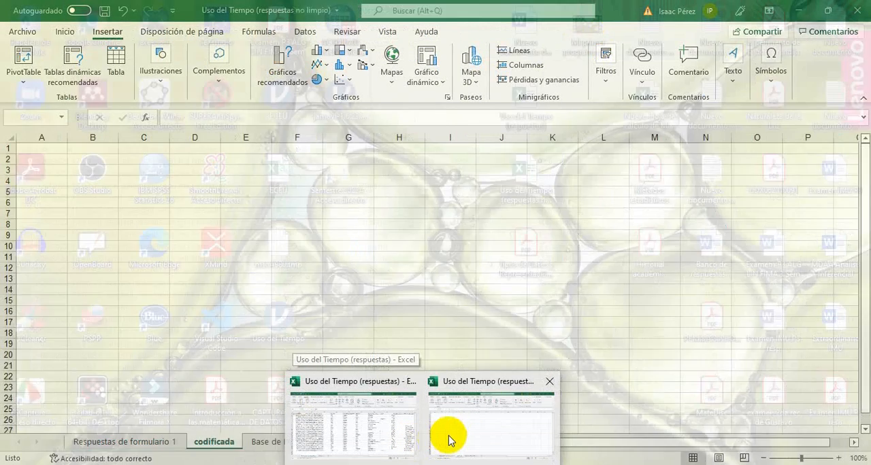
left_click(408, 435)
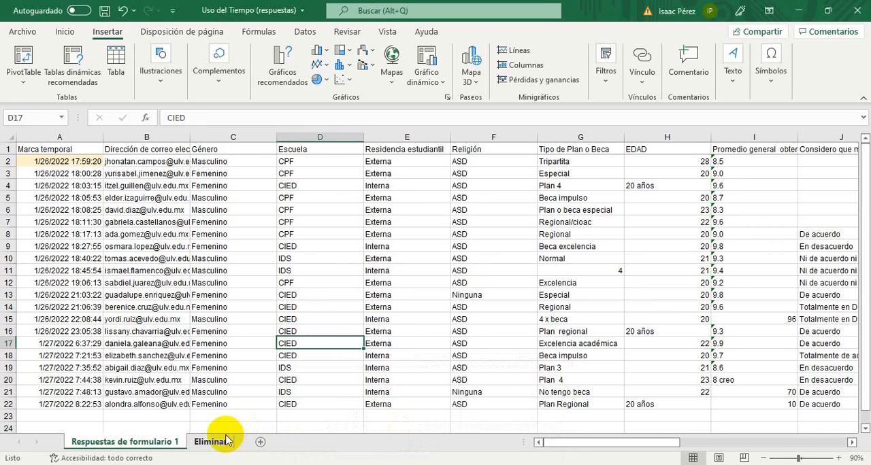
left_click(212, 442)
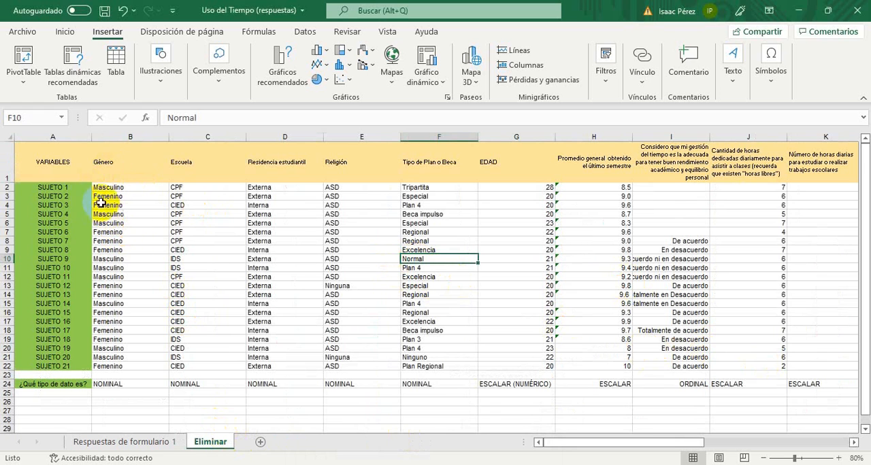
Examine the list of subjects in column A of the Eliminar sheet
left_click(79, 190)
key("Down")
key("Down")
key("Down")
key("Down")
key("Down")
key("Down")
key("Down")
key("Down")
key("Down")
key("Down")
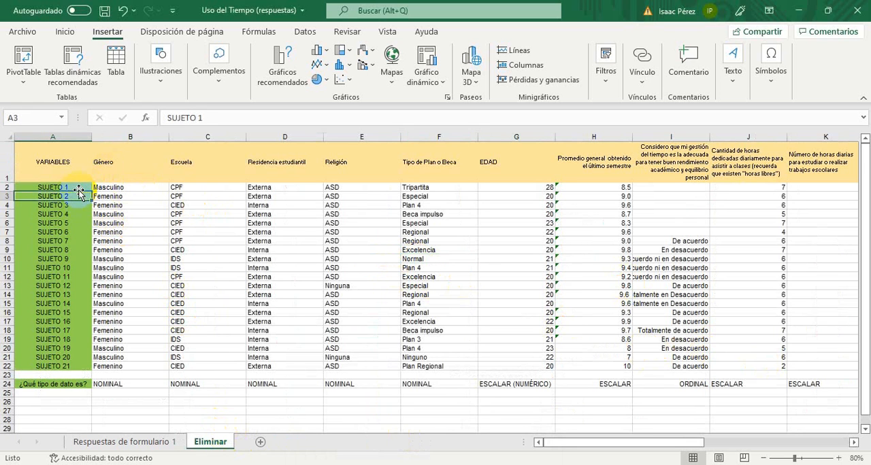
key("Down")
key("Down")
key("Down")
key("Down")
key("Down")
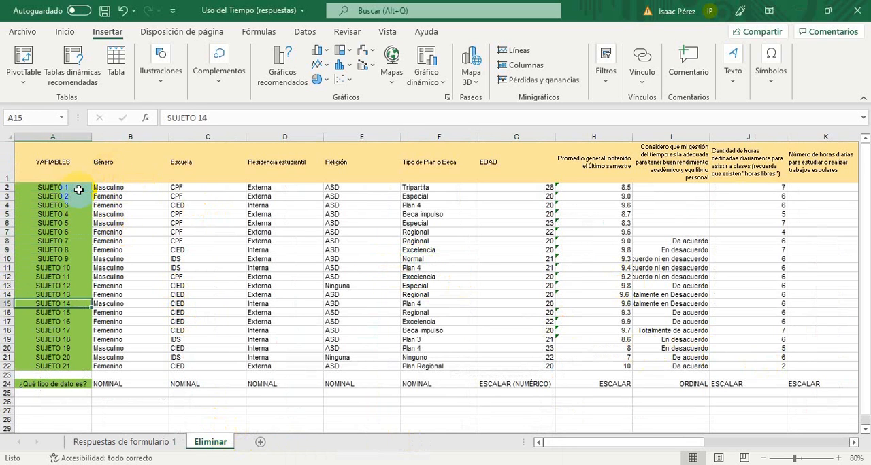
key("Up")
key("Up")
key("Up")
key("Up")
key("Up")
key("Up")
key("Up")
key("Up")
key("Up")
key("Up")
key("Up")
key("Up")
key("Up")
key("Up")
key("Up")
key("Up")
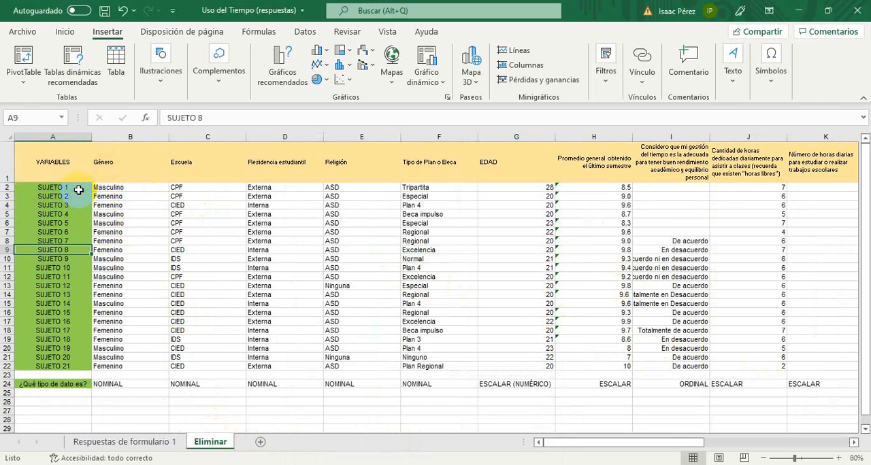
Examine the first variable headings in row 1, beginning with Género
key("Right")
key("Right")
key("Right")
key("Right")
key("Right")
key("Right")
key("Right")
key("Right")
key("Right")
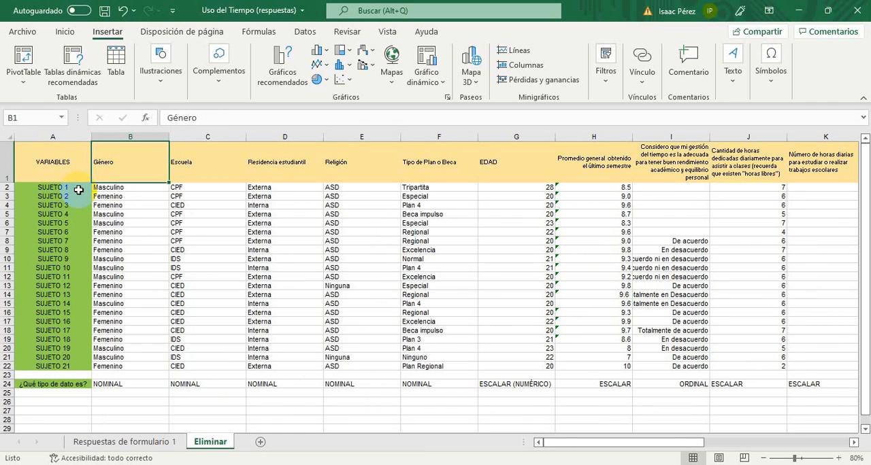
key("Left")
key("Left")
key("Left")
key("Left")
key("Left")
key("Left")
key("Left")
key("Left")
key("Right")
key("Right")
key("Right")
key("Left")
key("Left")
key("Left")
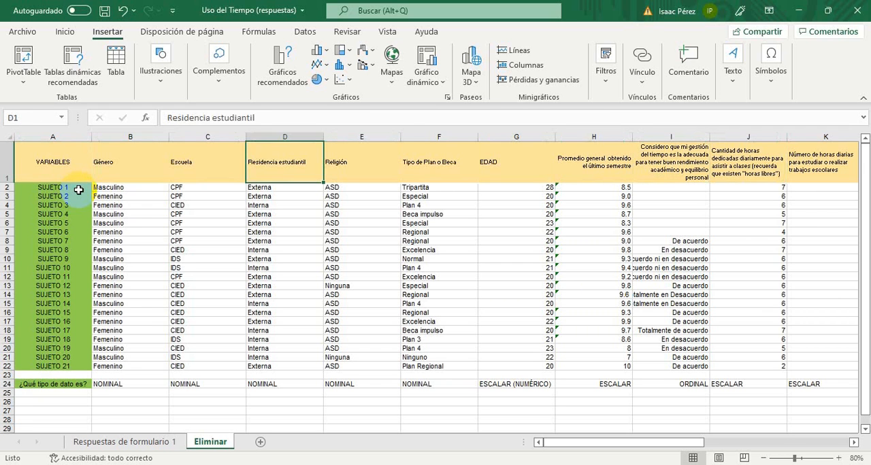
Inspect the variable columns one by one, from Género in column B to the time-management opinion in column I
left_click(126, 138)
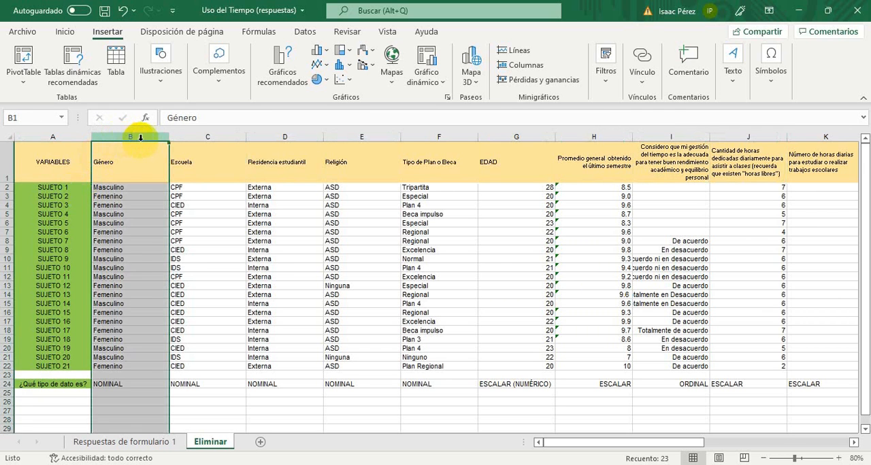
left_click(196, 137)
left_click(271, 138)
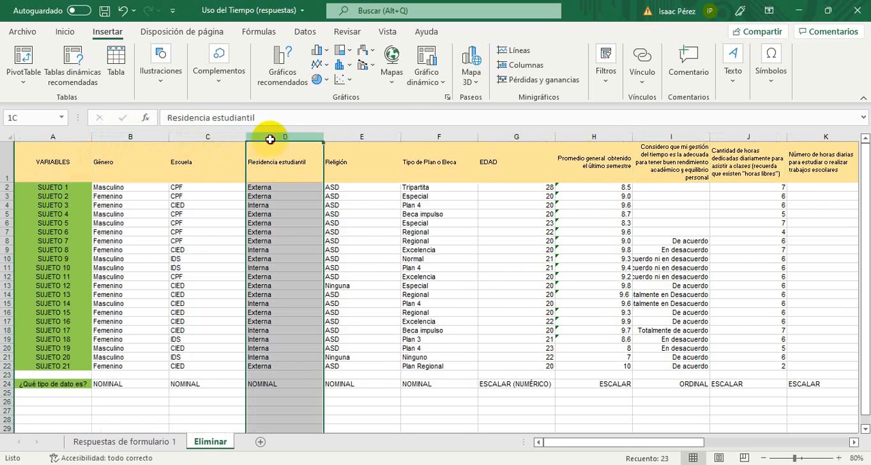
left_click(359, 137)
left_click(451, 136)
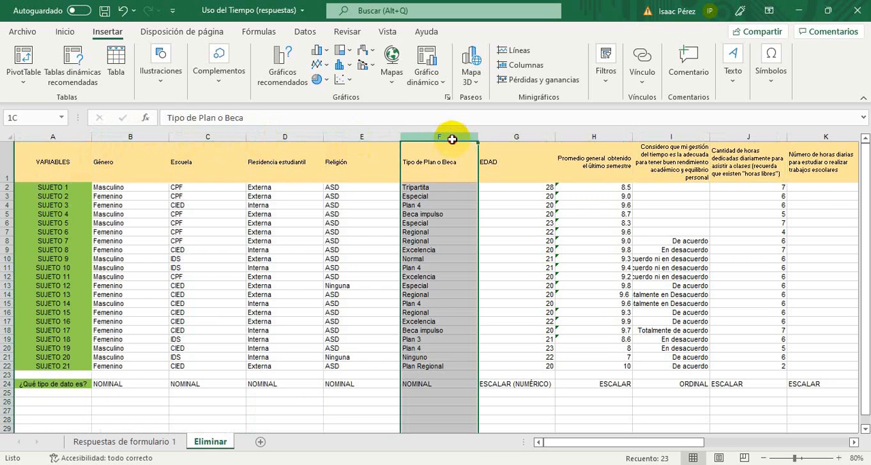
left_click(514, 137)
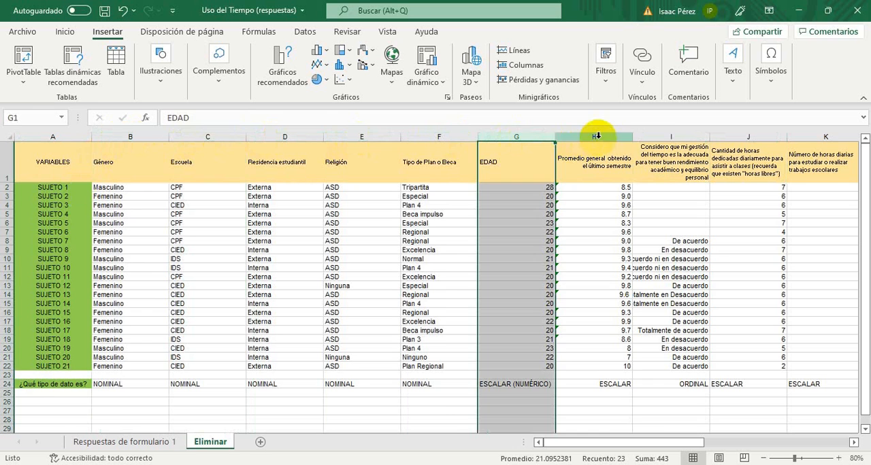
left_click(599, 137)
left_click(664, 136)
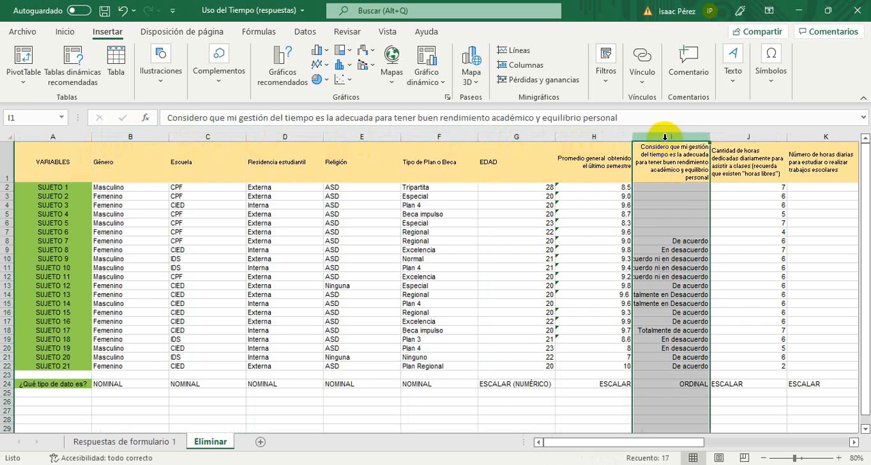
Examine the daily-hours variables from column J through column S, and return to cell A1
key("Right")
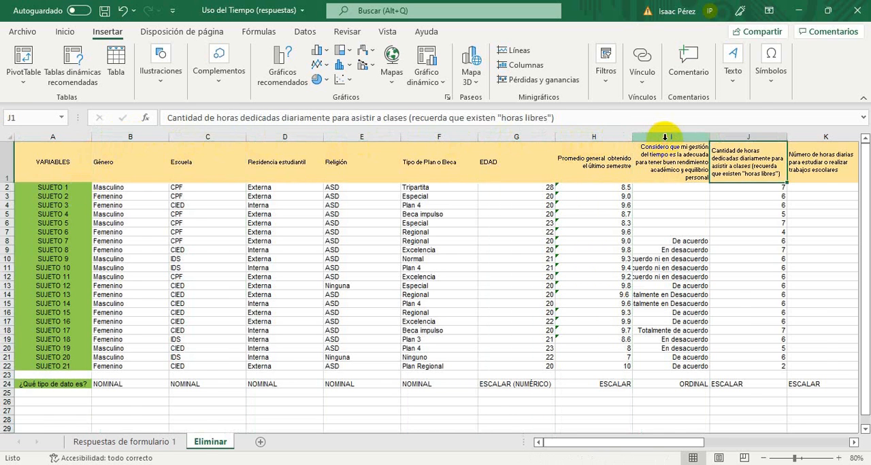
key("Right")
key("Right")
key("Right")
key("Right")
key("Right")
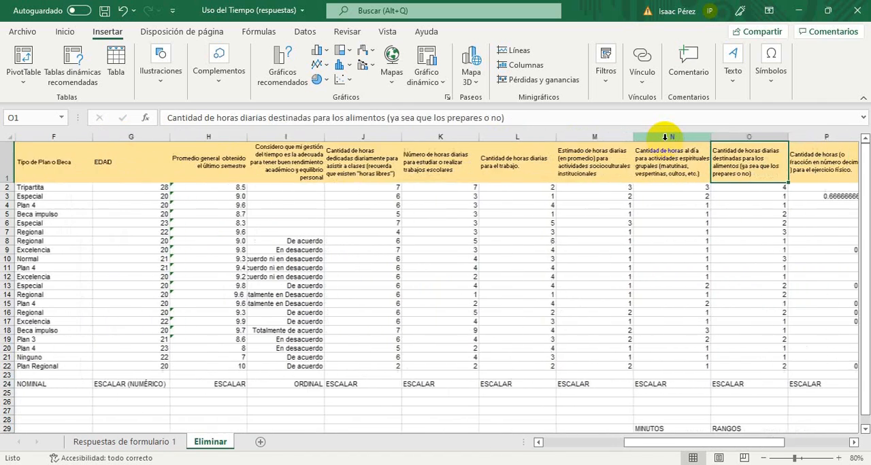
key("Right")
key("Right")
key("Right")
key("Right")
key("Right")
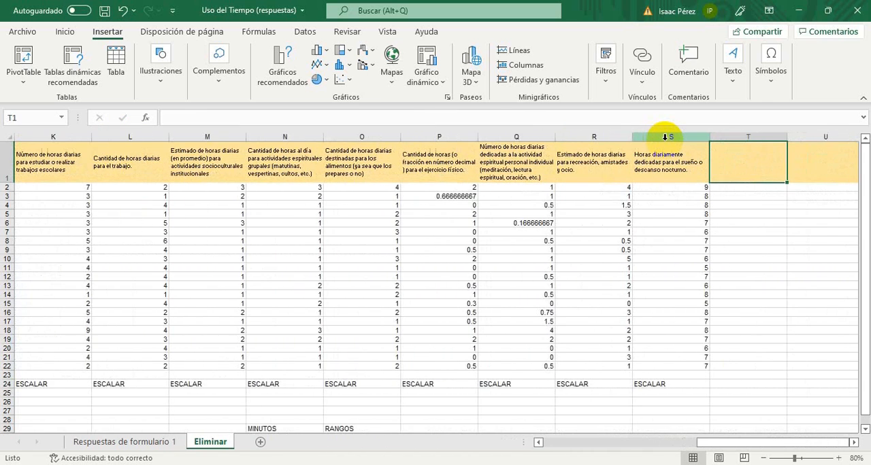
key("Left")
key("Left")
key("Home")
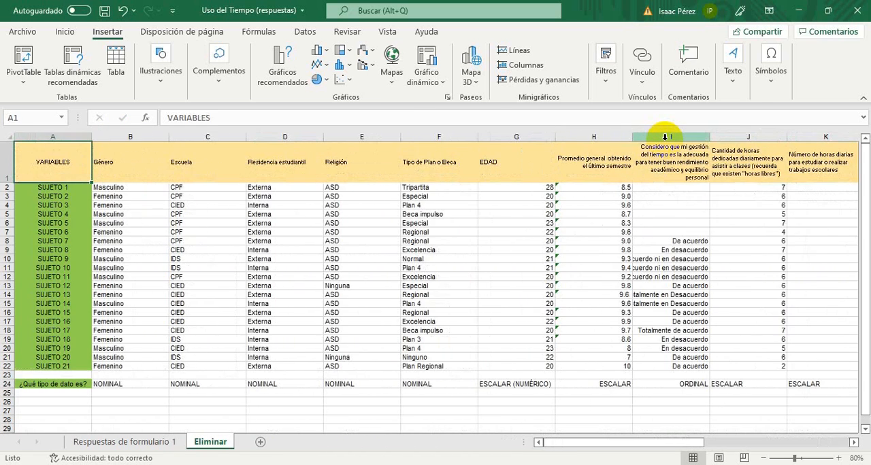
Examine the original form headings in row 1 of the Respuestas de formulario 1 sheet, starting from Escuela
left_click(144, 442)
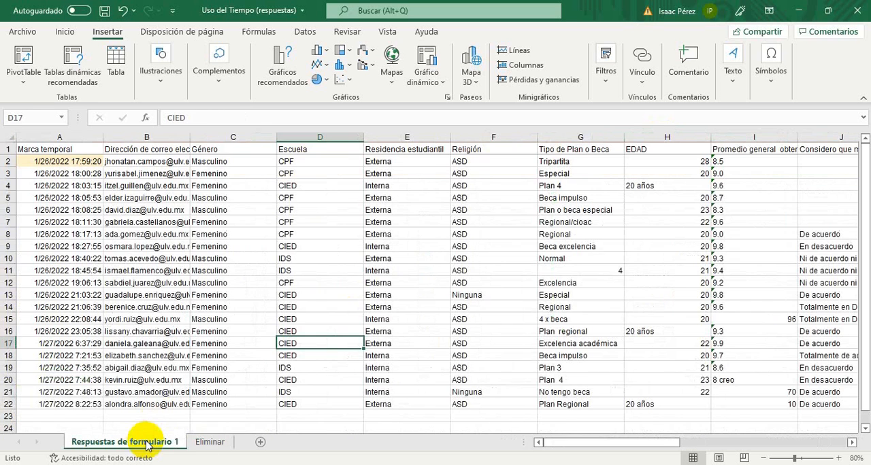
left_click(307, 140)
key("Right")
key("Right")
key("Right")
key("Right")
key("Right")
key("Right")
key("Right")
key("Right")
key("Right")
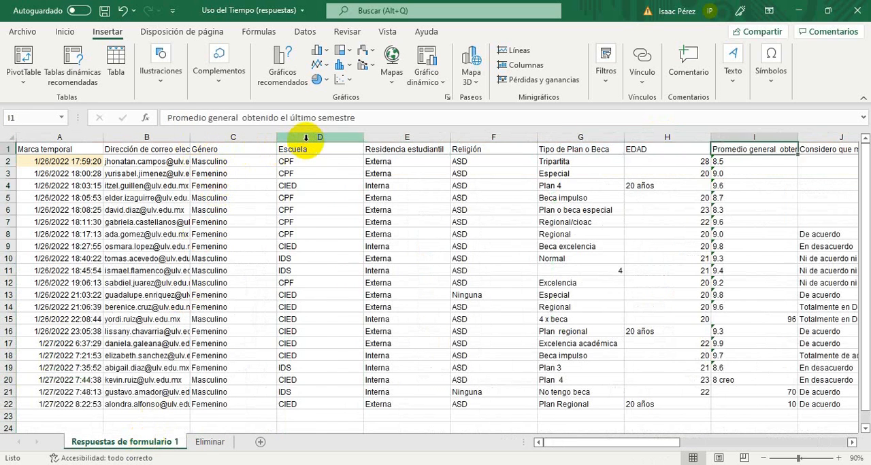
key("Left")
key("Left")
key("Left")
key("Left")
key("Left")
key("Left")
key("Left")
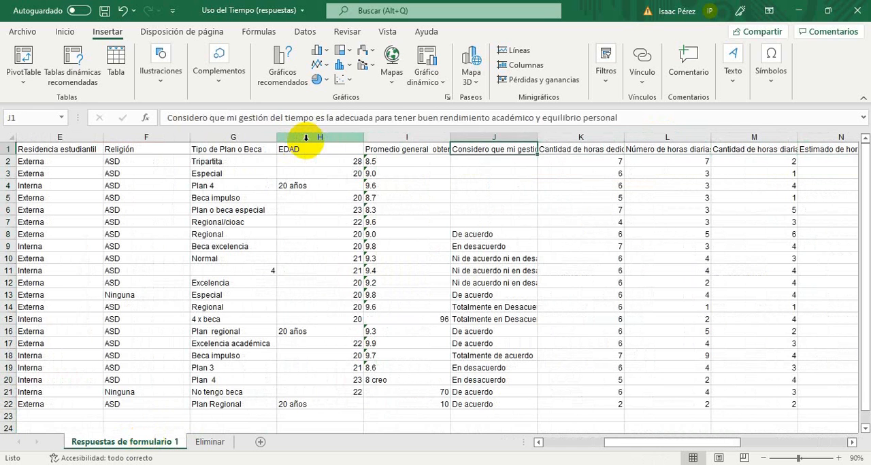
Inspect the original daily-hours answers in the Respuestas de formulario 1 sheet, up to the recreation column S
key("Right")
key("Right")
key("Right")
key("Right")
key("Right")
key("Right")
key("Right")
key("Right")
key("Right")
key("Right")
key("Right")
key("Right")
key("Right")
key("Right")
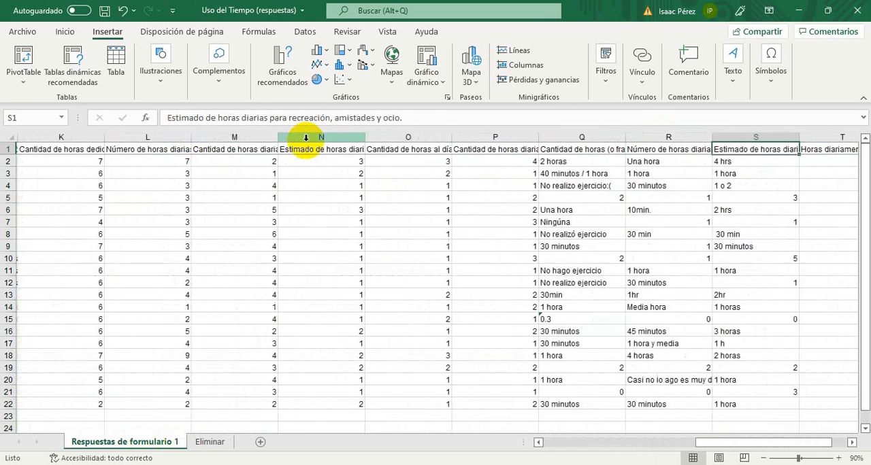
key("Left")
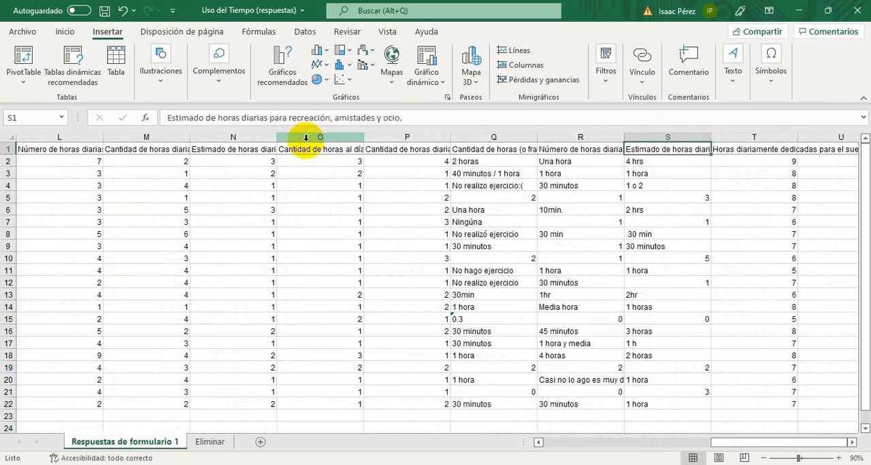
key("Down")
key("Down")
key("Down")
key("Down")
key("Down")
key("Down")
key("Down")
key("Down")
key("Down")
key("Down")
key("Down")
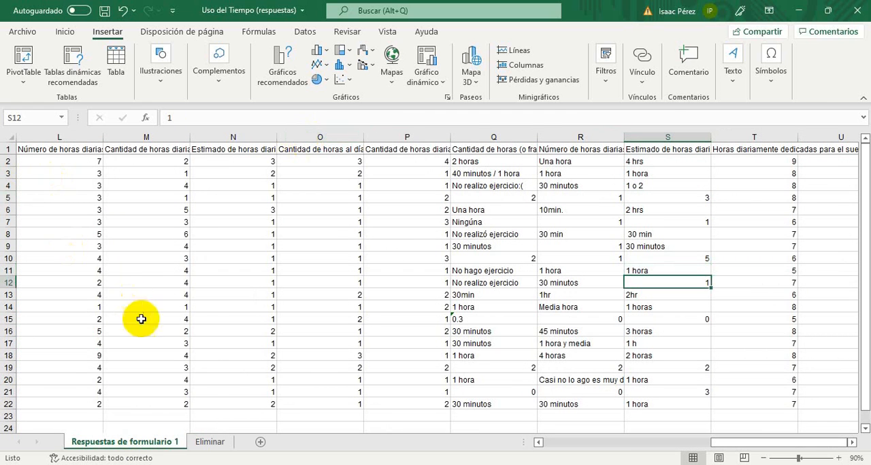
Rename the Eliminar sheet as Limpia
left_click(209, 442)
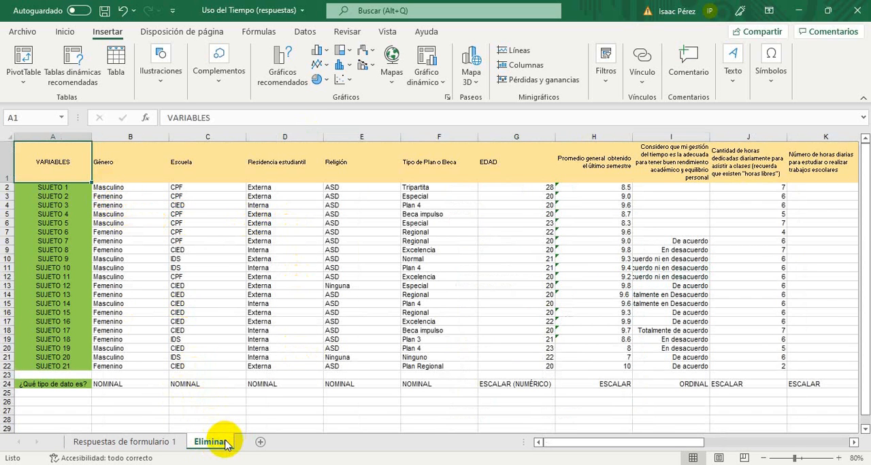
key("BackSpace")
key("Escape")
double_click(217, 442)
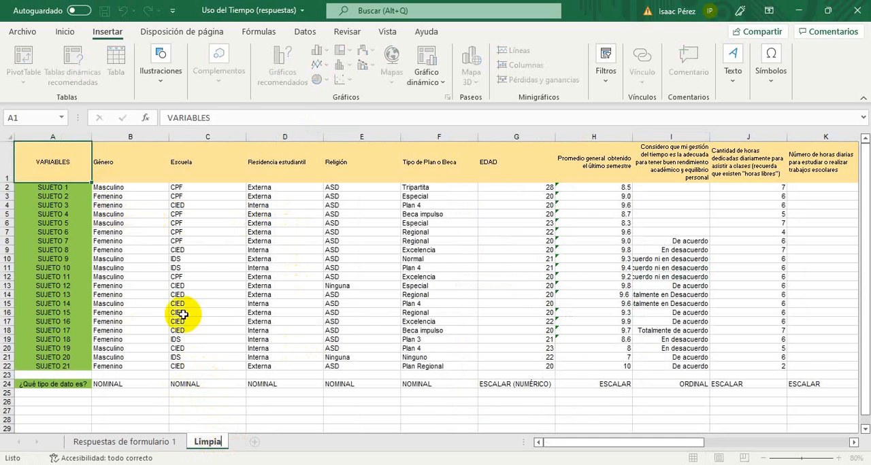
left_click(141, 232)
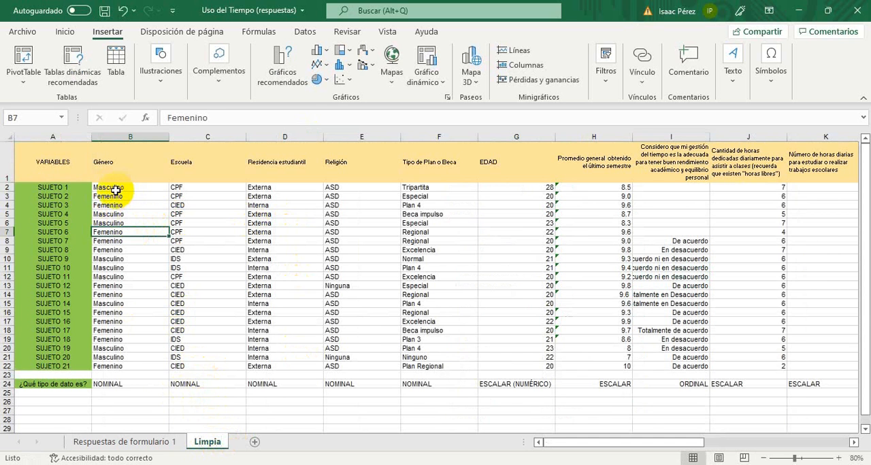
Find and launch jamovi 1.6.23, and maximize its window
key("super")
type("jamoi")
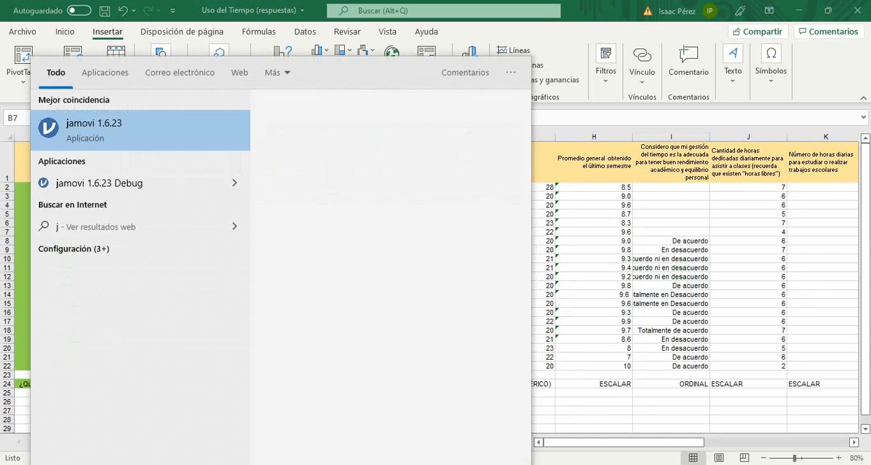
key("BackSpace")
key("BackSpace")
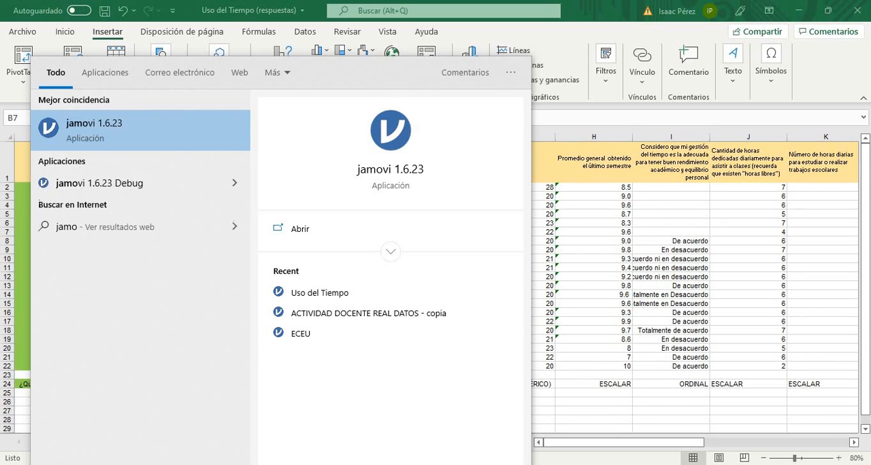
type("vi")
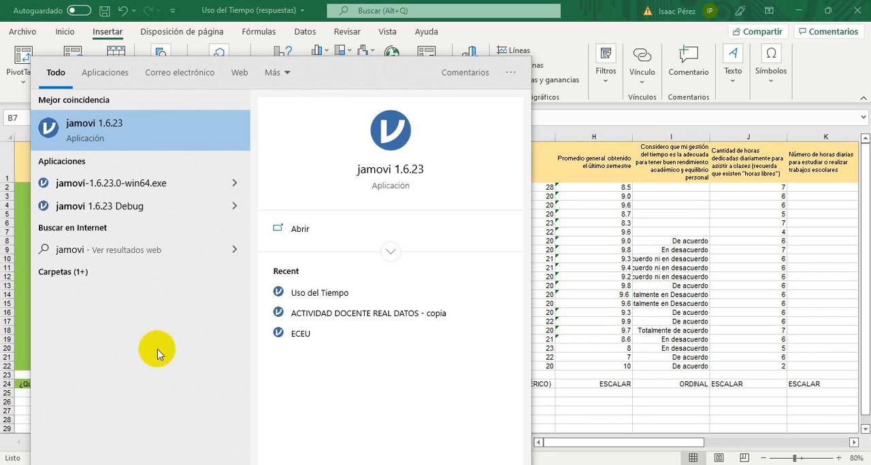
left_click(151, 132)
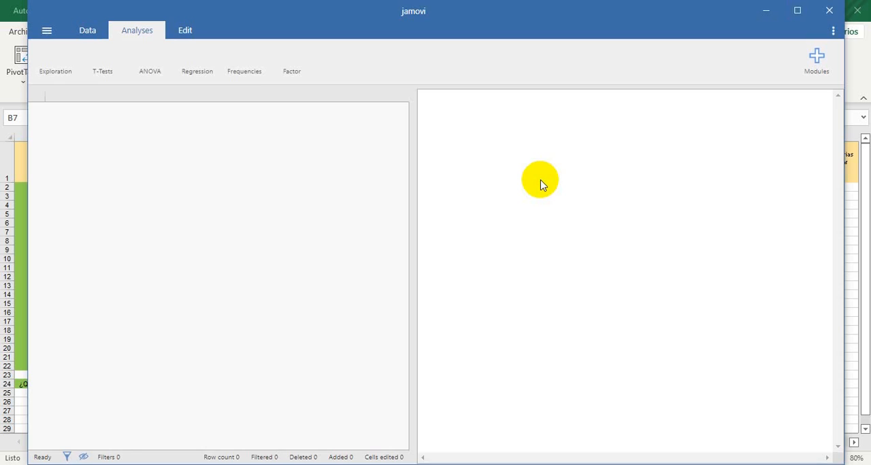
left_click(796, 11)
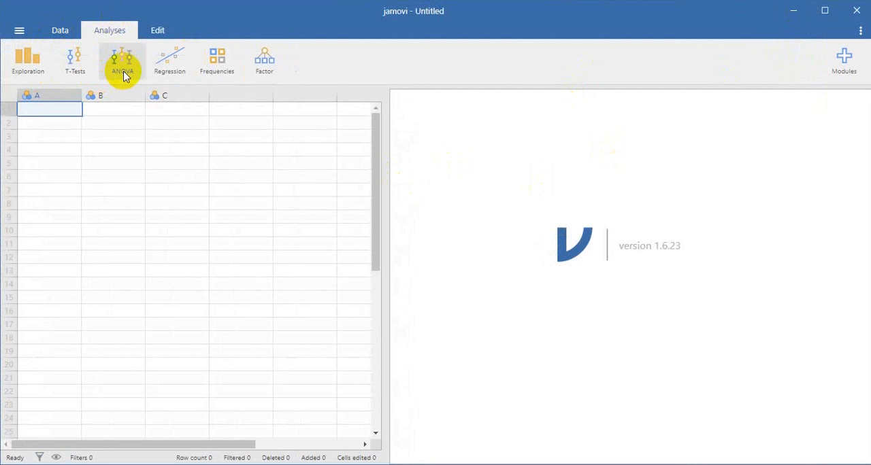
Review the Frequencies analyses and browse the available modules in the jamovi library, closing it when done
left_click(233, 57)
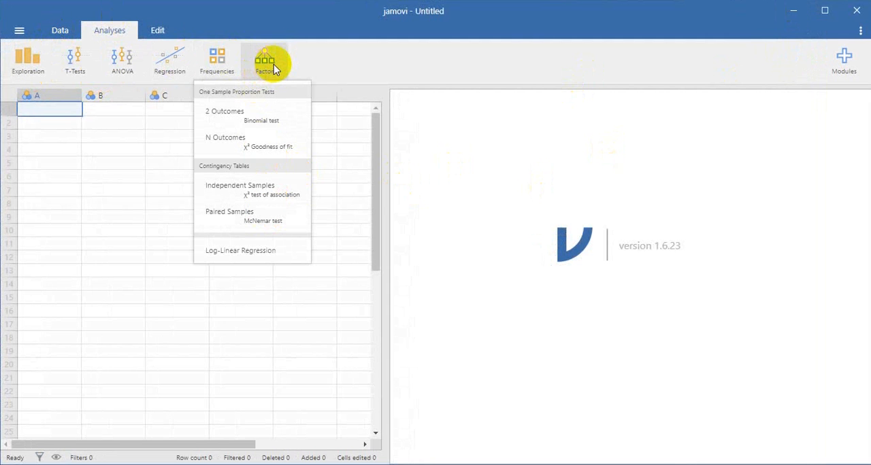
left_click(842, 61)
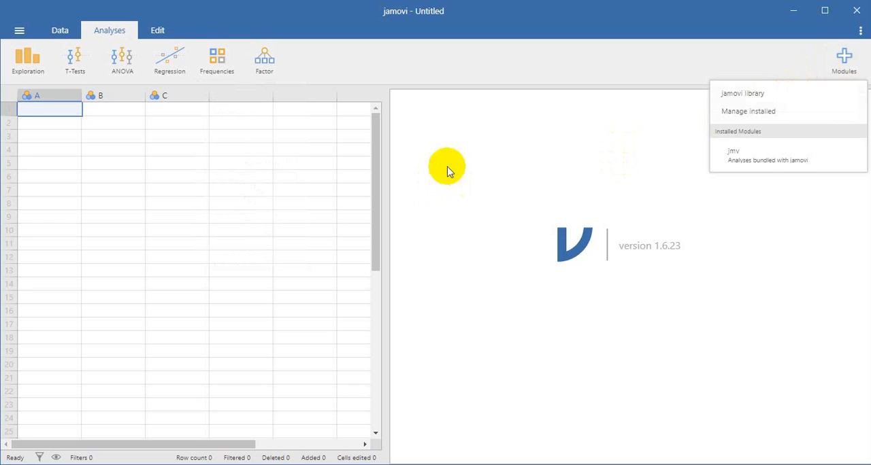
left_click(764, 91)
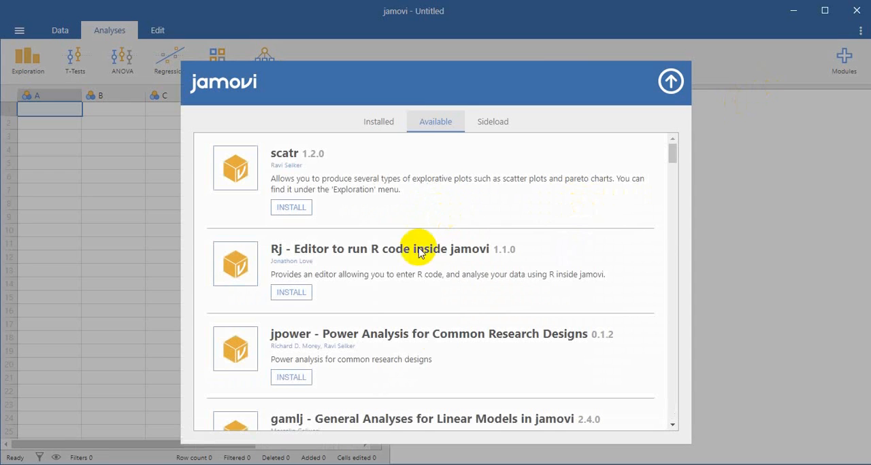
left_click_drag(676, 156, 676, 345)
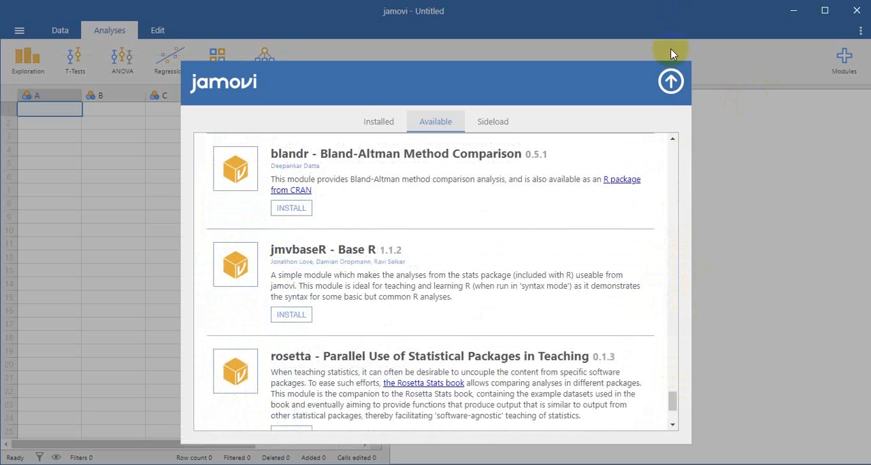
left_click(669, 85)
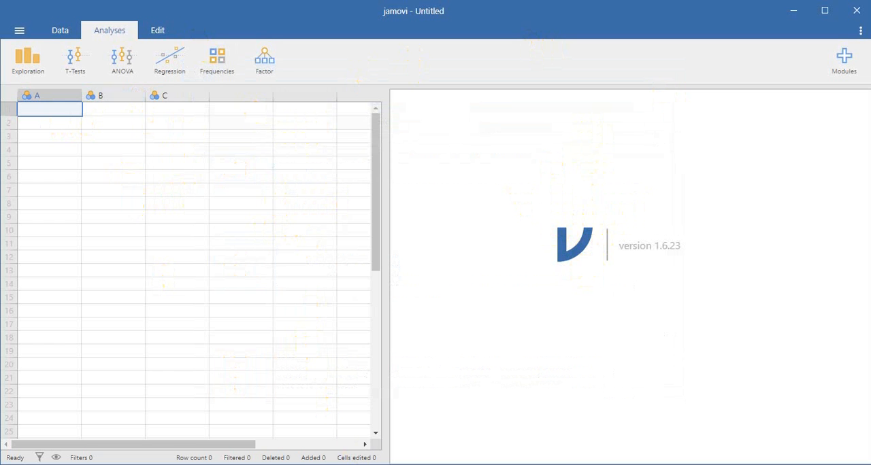
Switch to the Excel workbook and copy the subjects' data from B2 to S22 on the Limpia sheet, without headings
mouse_move(421, 464)
left_click(394, 439)
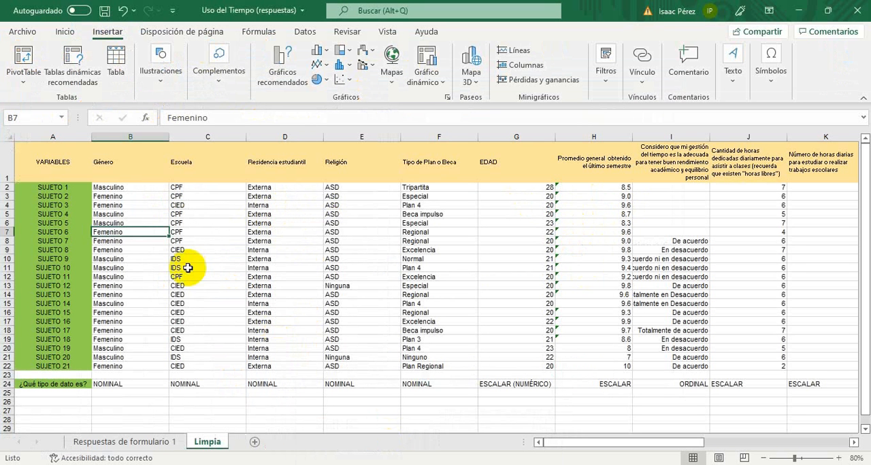
left_click(119, 187)
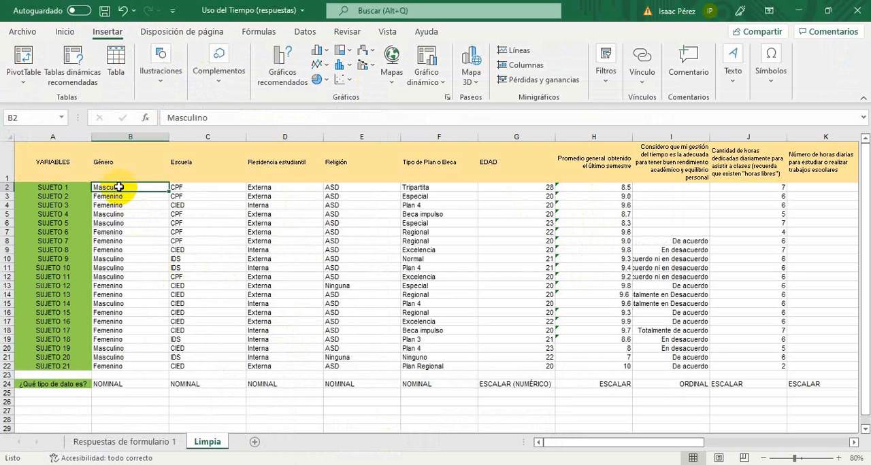
key("shift+Right")
key("shift+Down")
key("shift+Down")
key("shift+Down")
key("shift+Down")
key("shift+Down")
key("shift+Down")
key("shift+Down")
key("shift+Down")
key("shift+Down")
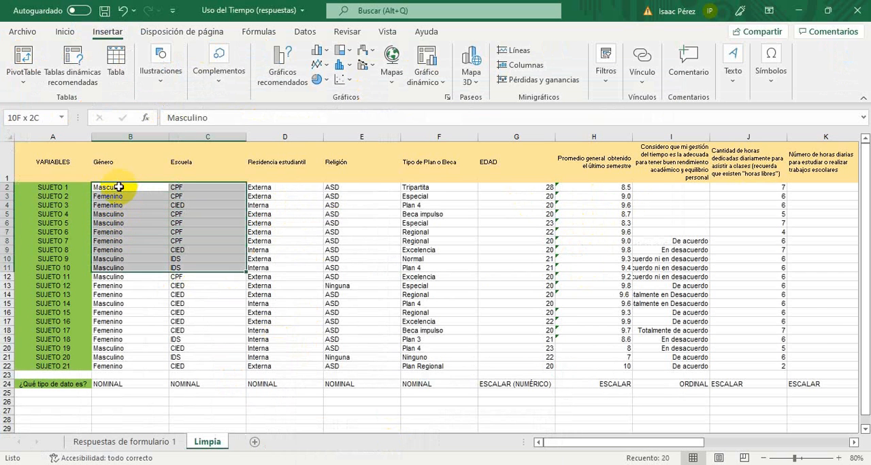
key("shift+Down")
key("shift+Down")
key("shift+Down")
key("shift+Down")
key("shift+Down")
key("shift+Down")
key("shift+Down")
key("shift+Down")
key("shift+Down")
key("shift+Down")
key("shift+Down")
key("shift+Right")
key("shift+Right")
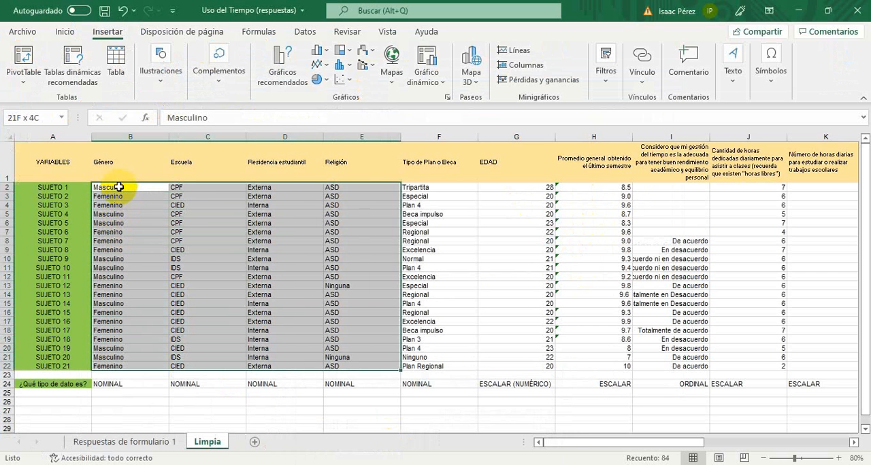
key("shift+Right")
key("shift+Right")
key("shift+Right")
key("shift+Right")
key("shift+Right")
key("shift+Right")
key("shift+Right")
key("shift+Right")
key("shift+Right")
key("shift+Right")
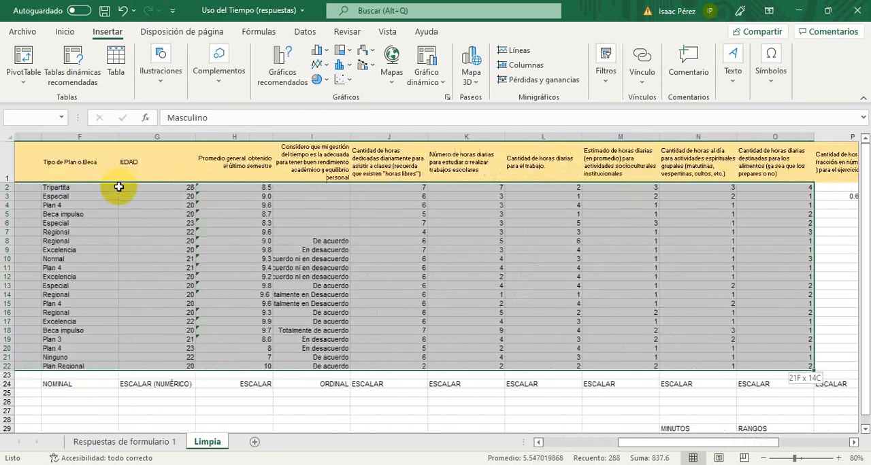
key("shift+Right")
key("shift+Right")
key("shift+Right")
key("shift+Right")
key("shift+Right")
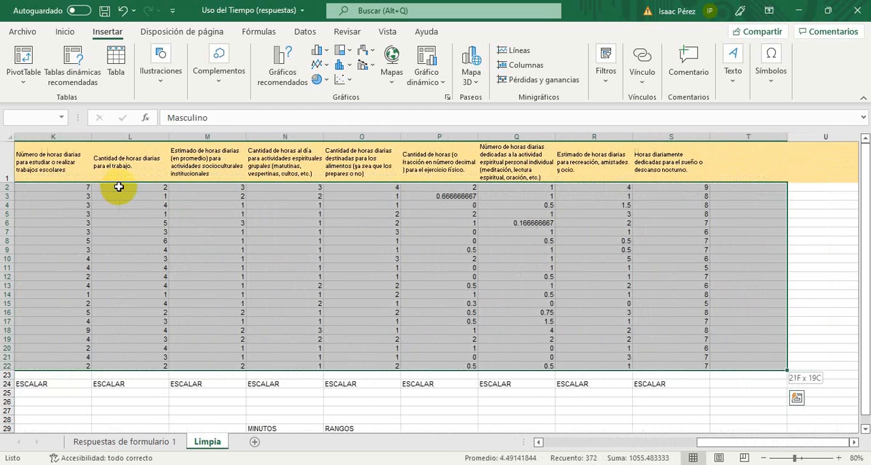
key("shift+Left")
key("ctrl+c")
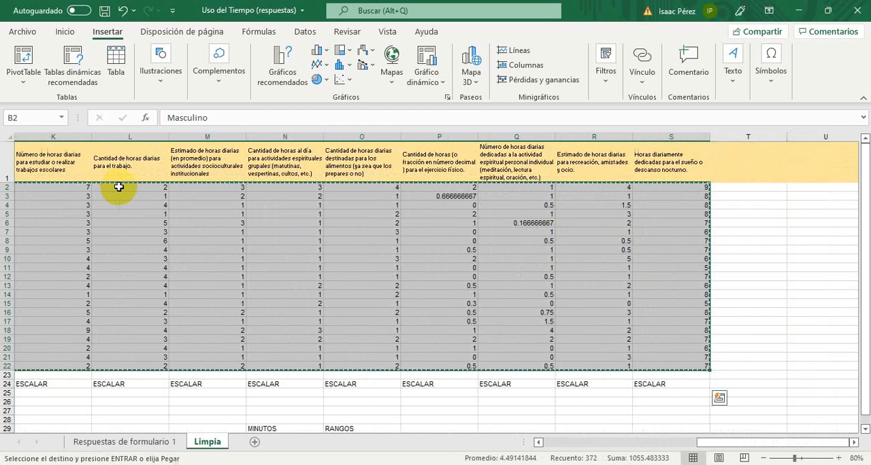
Switch to jamovi and paste the copied survey data into the empty data sheet, starting at column A, row 1
left_click(425, 464)
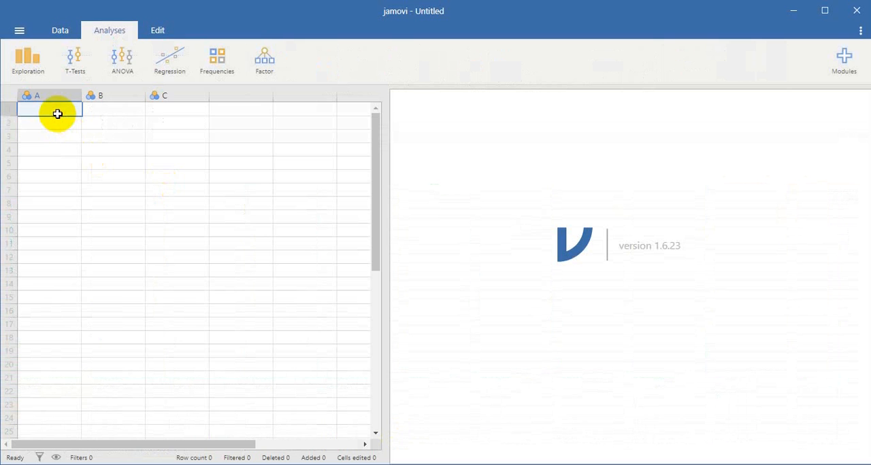
left_click(60, 30)
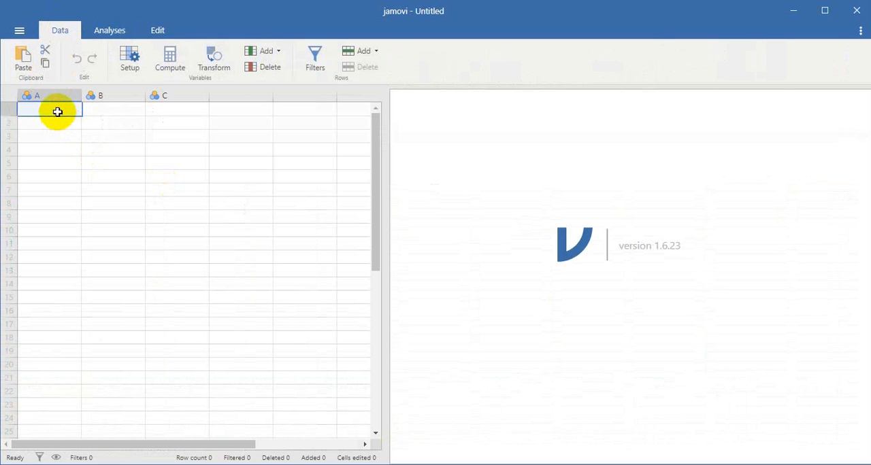
key("ctrl+v")
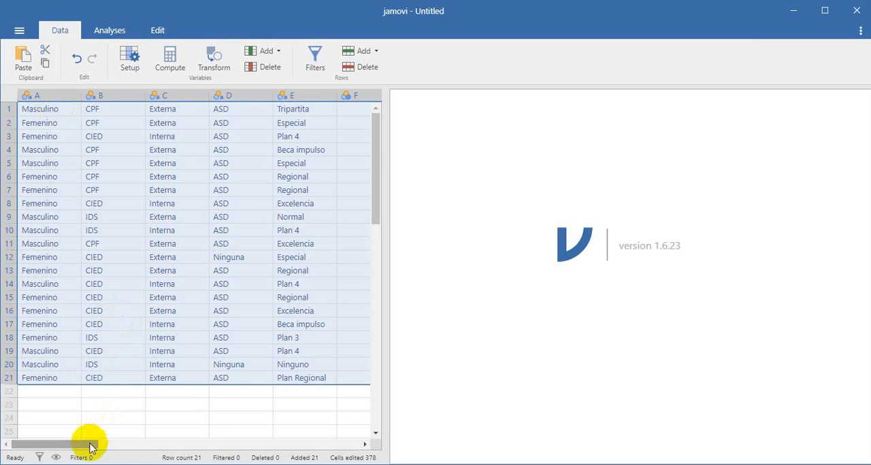
Inspect the pasted columns one by one from A onward, through the numeric hours columns up to L
left_click_drag(89, 444, 52, 436)
left_click(89, 229)
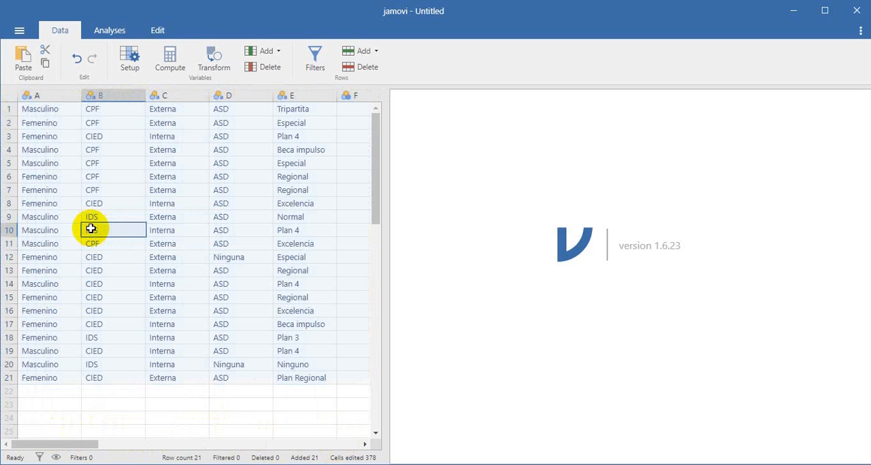
left_click(47, 98)
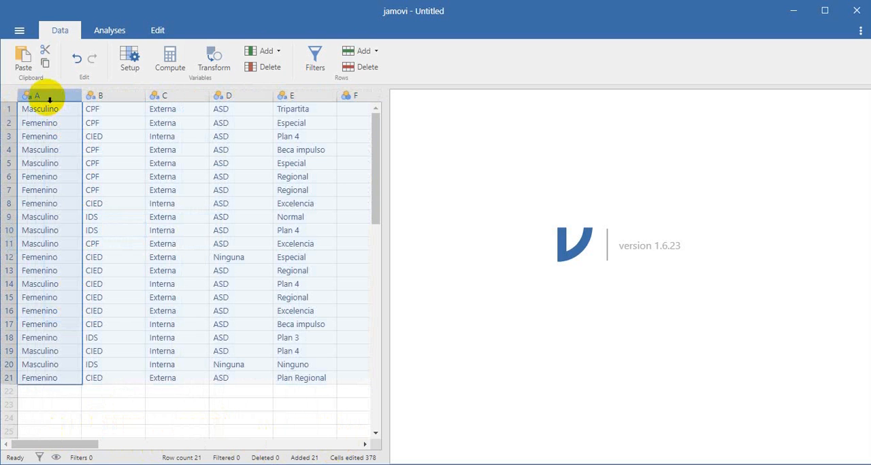
left_click(107, 95)
left_click(183, 96)
left_click(233, 96)
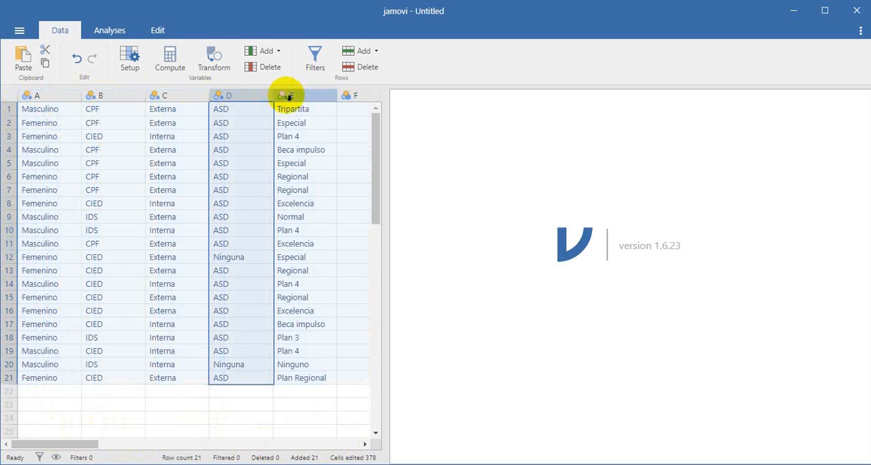
left_click(289, 98)
key("Right")
key("Right")
key("Right")
key("Right")
key("Right")
key("Right")
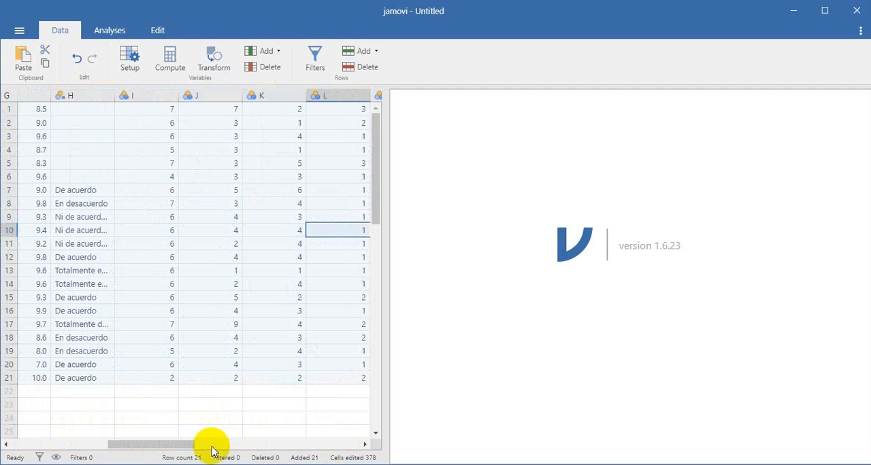
left_click_drag(174, 444, 68, 444)
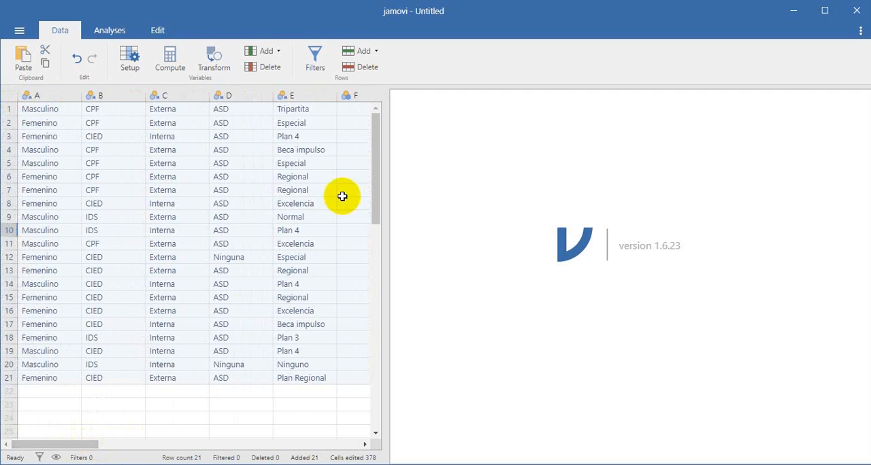
Check the headings of columns A to C against the first data row to see where the variable names are missing
left_click(51, 97)
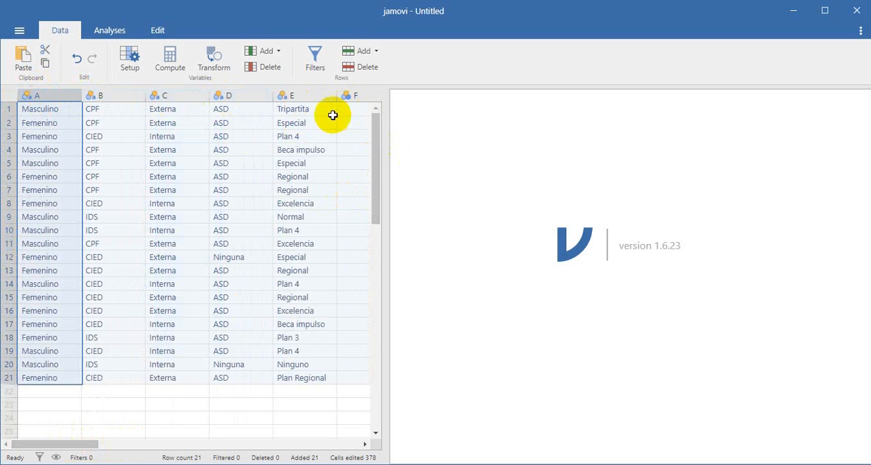
left_click(9, 108)
left_click(41, 94)
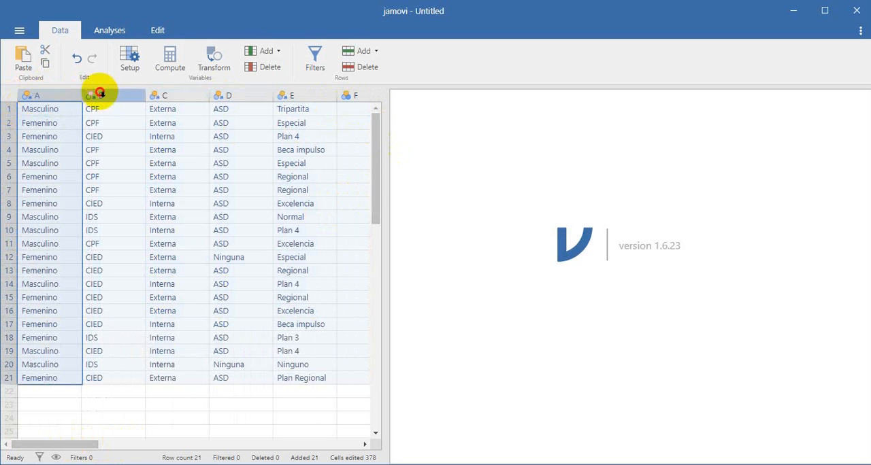
left_click(168, 94)
left_click(19, 110)
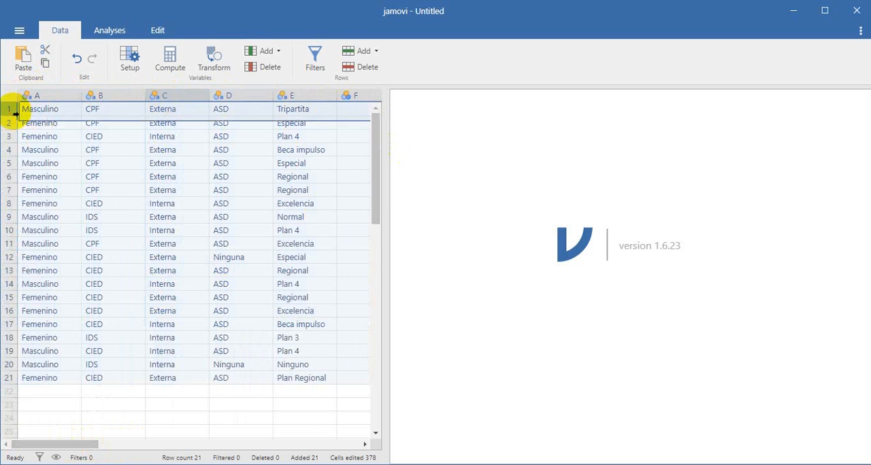
left_click(38, 111)
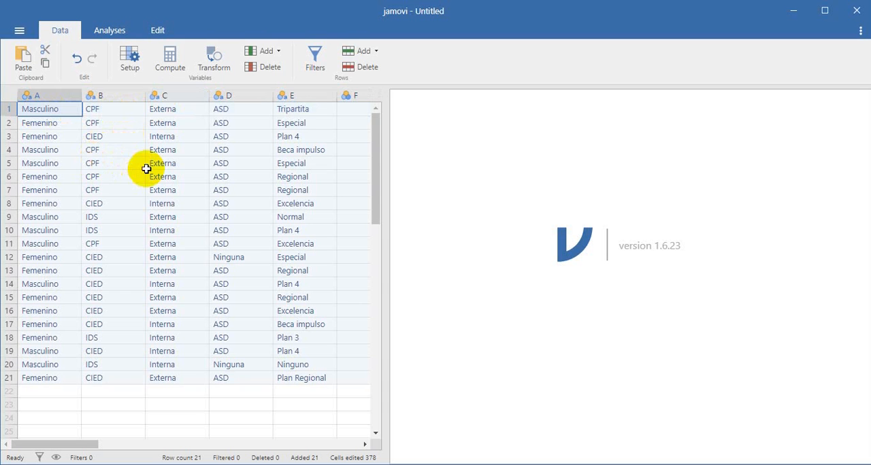
Open the setup of variable A in the data sheet and rename it as Género
double_click(57, 96)
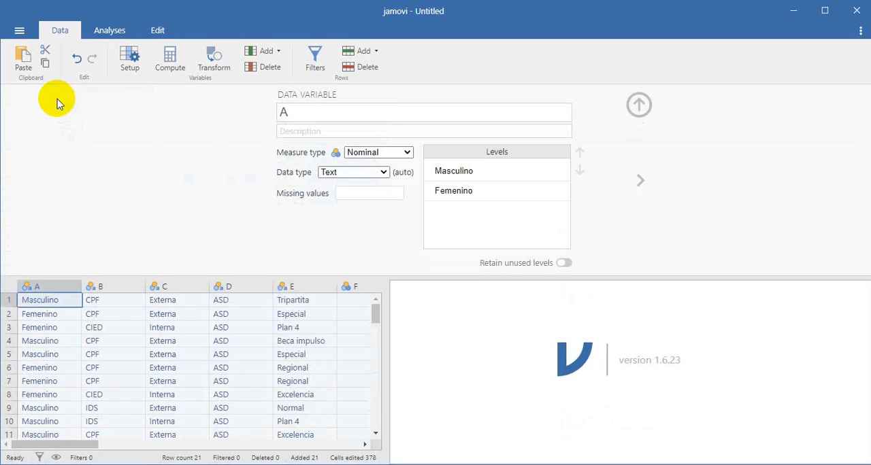
left_click(64, 287)
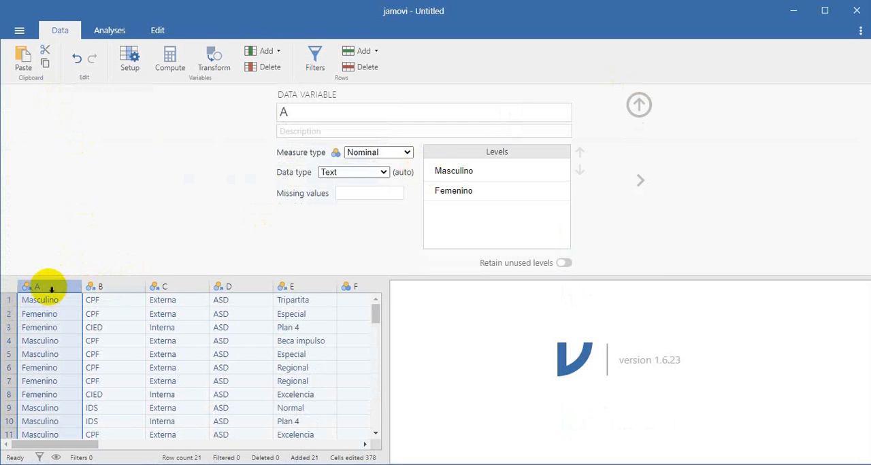
left_click(343, 114)
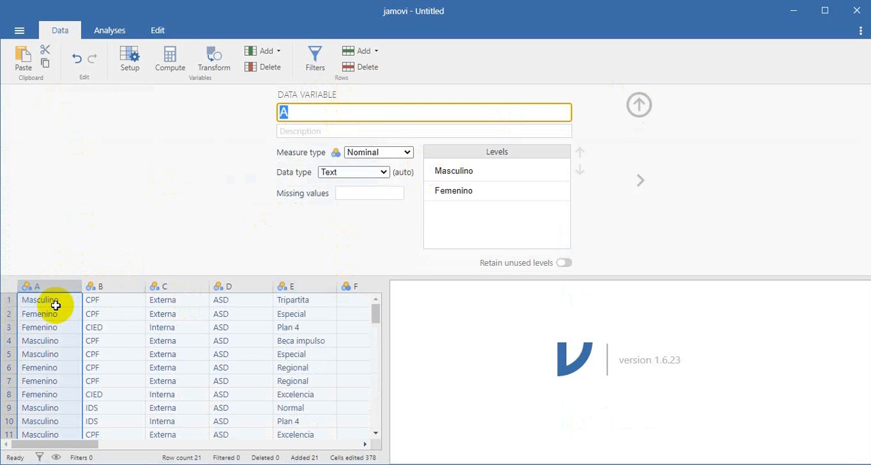
key("Caps_Lock")
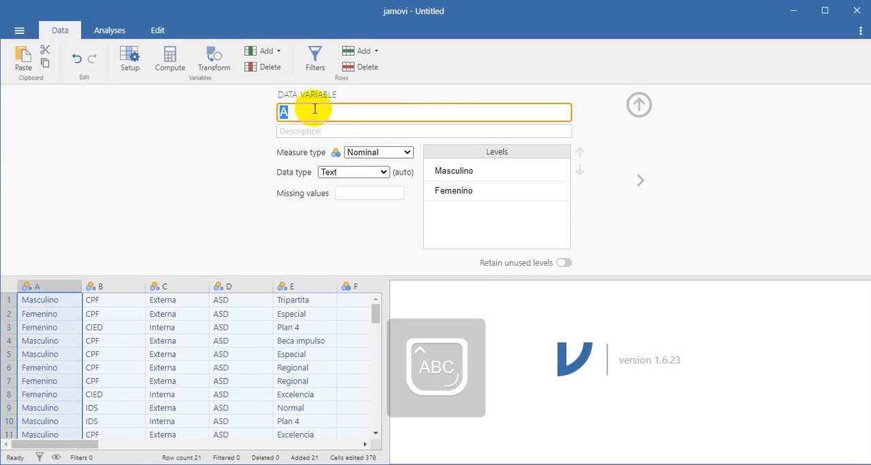
type("GENERO")
key("BackSpace")
key("BackSpace")
key("BackSpace")
key("BackSpace")
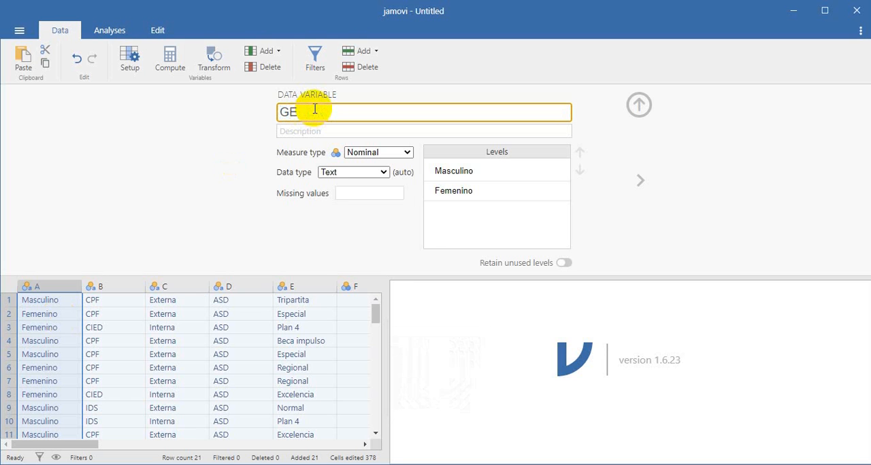
key("Caps_Lock")
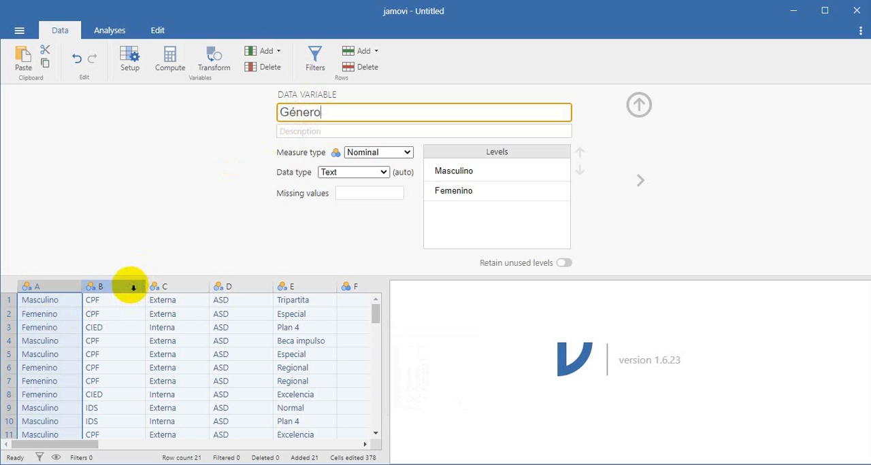
Rename variable B, which holds the CPF, CIED and IDS values, as Escuela
left_click(129, 286)
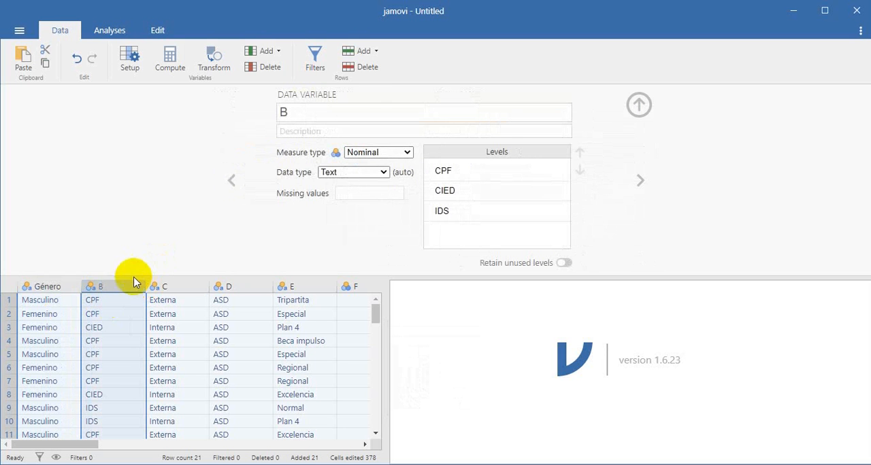
left_click(299, 116)
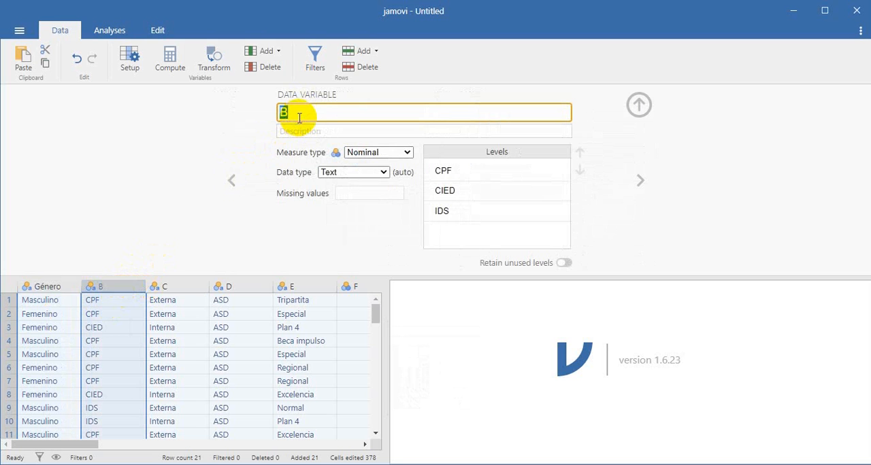
key("Caps_Lock")
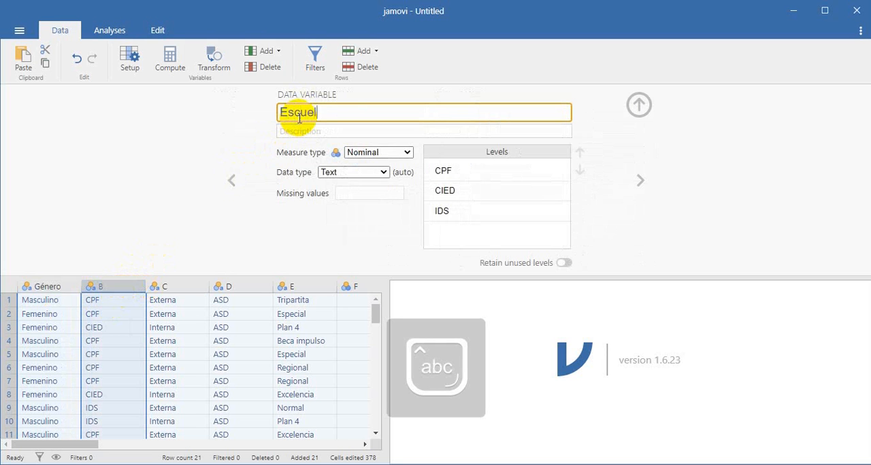
type("Escuela")
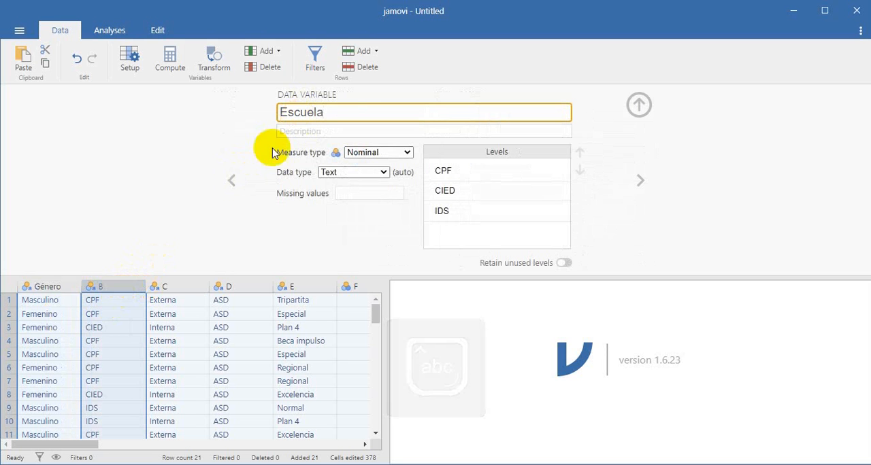
Rename variable C as Residencia and variable D as Religión
left_click(169, 288)
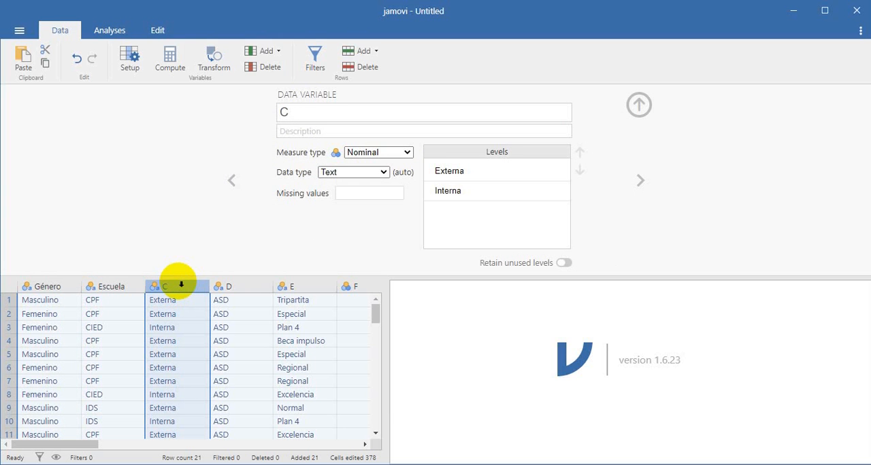
left_click(297, 114)
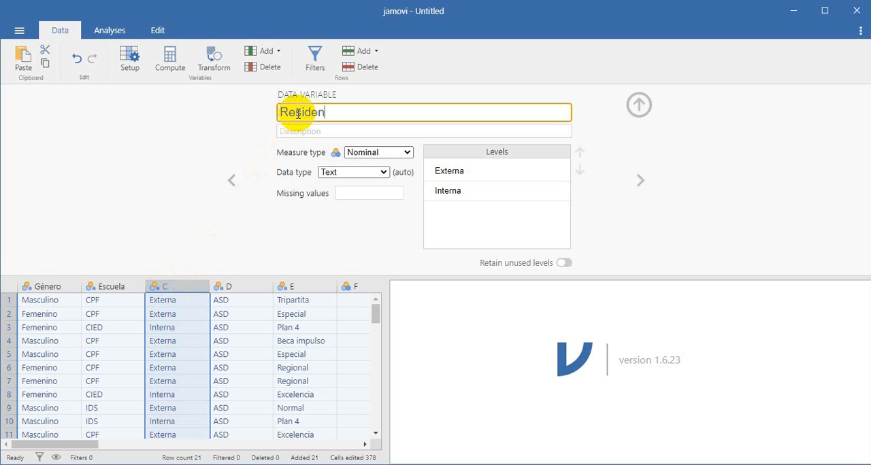
right_click(240, 286)
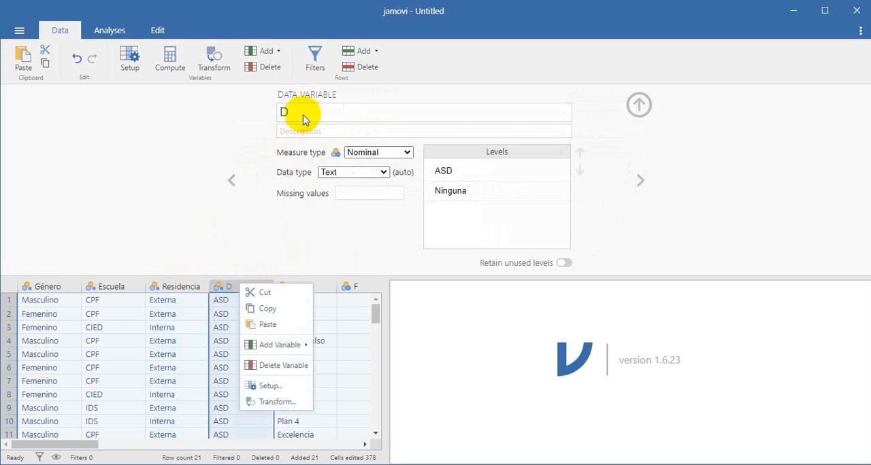
left_click(231, 287)
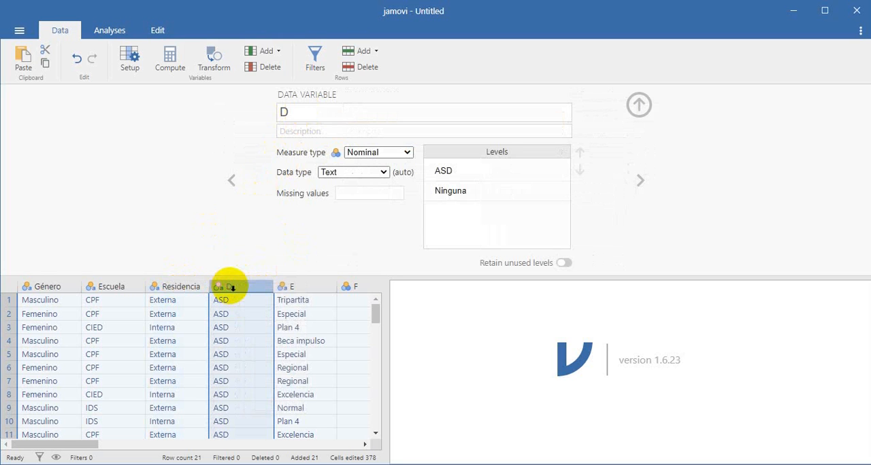
left_click(304, 107)
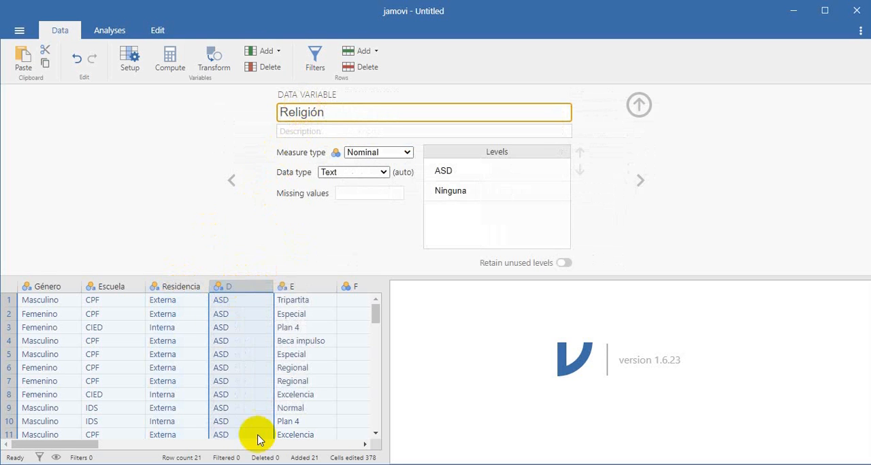
left_click(365, 446)
left_click(365, 445)
left_click(365, 445)
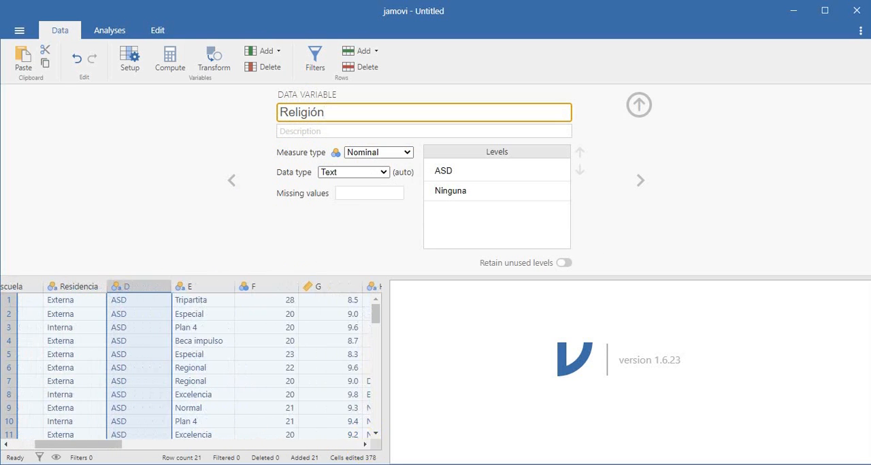
key("Return")
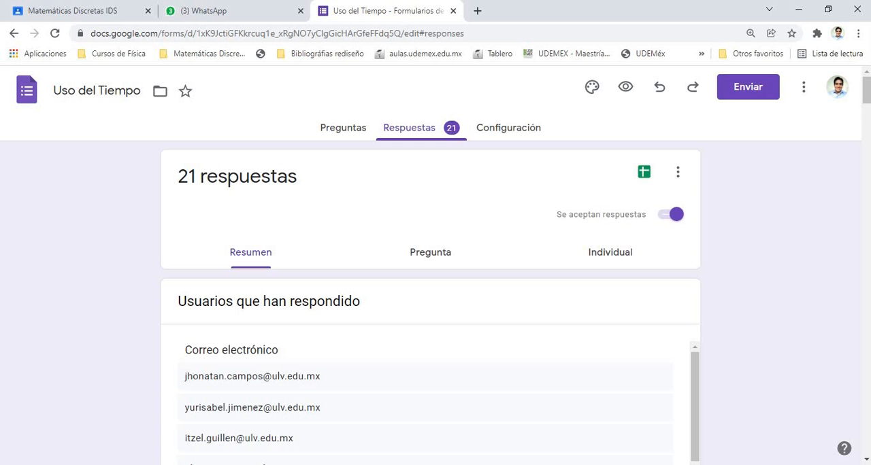
Switch to the Uso del Tiempo form in the browser and look through its questions for the remaining variable names
left_click(344, 130)
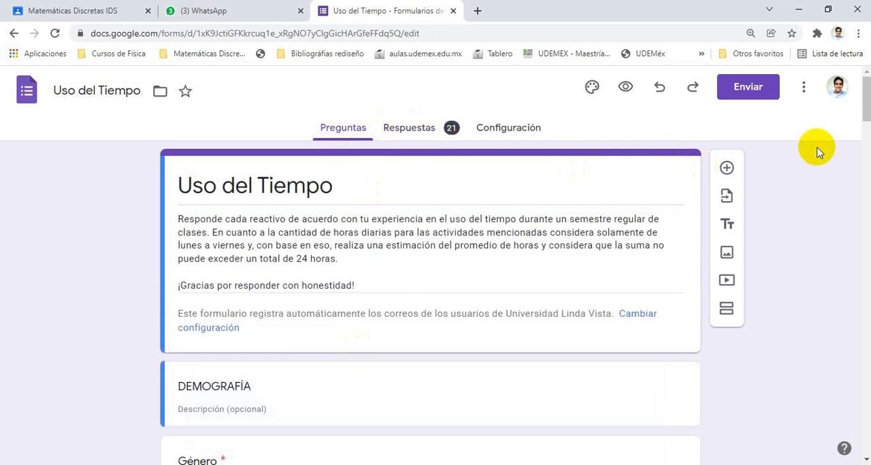
left_click_drag(866, 112, 867, 299)
left_click_drag(867, 306, 861, 283)
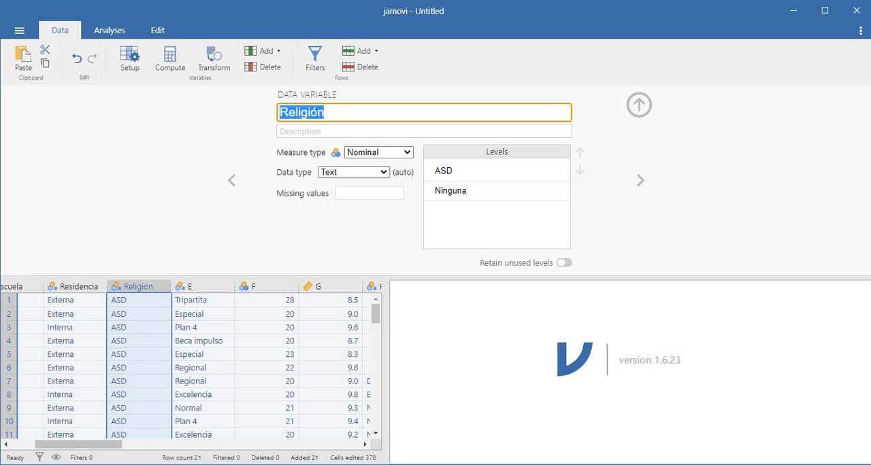
Switch back to jamovi and rename variable E, the scholarship plan column, as Beca
left_click_drag(112, 450, 146, 451)
left_click(60, 286)
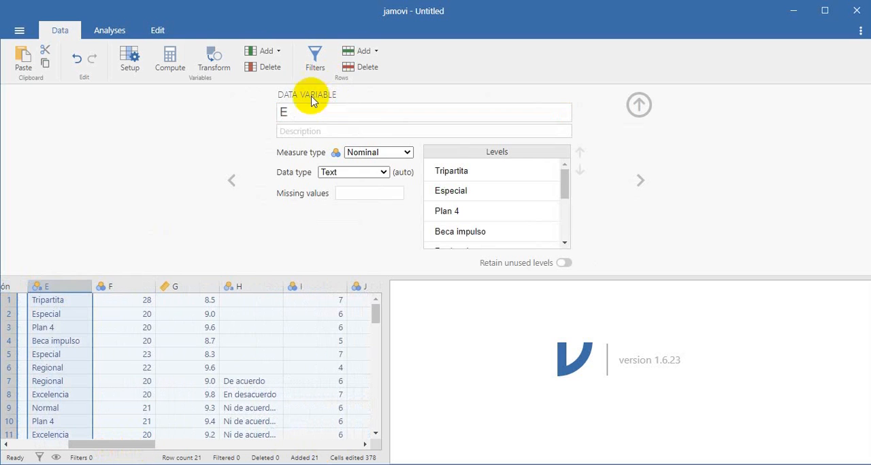
left_click(300, 118)
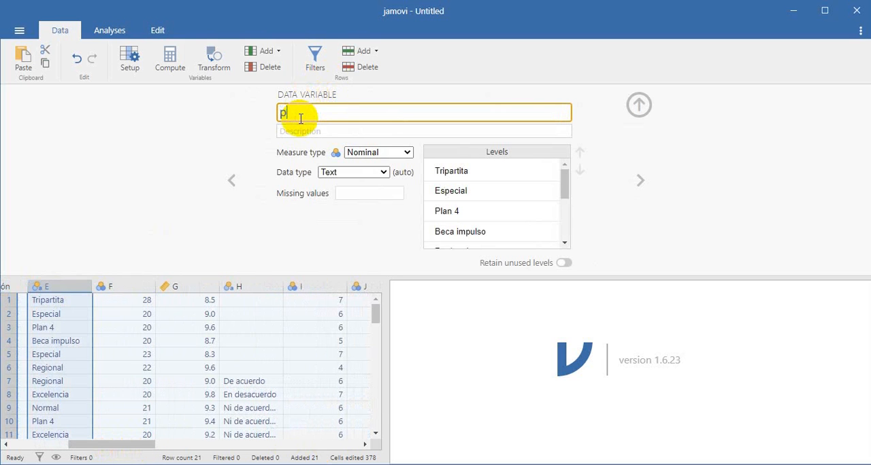
key("Caps_Lock")
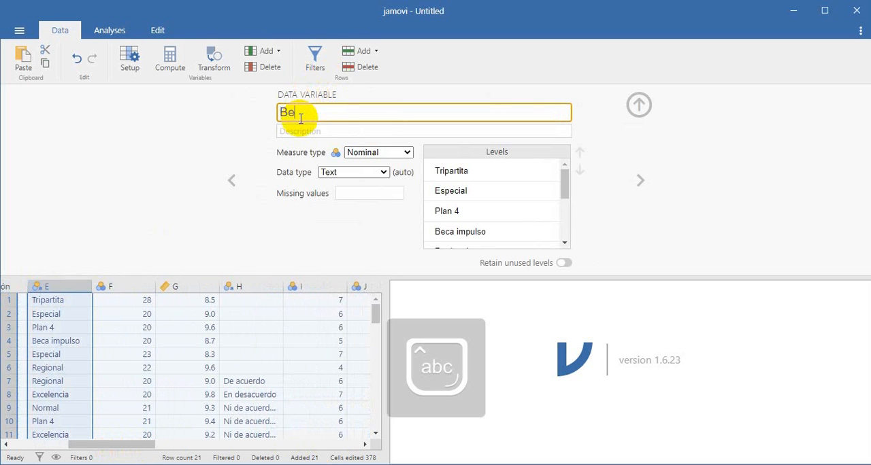
Rename variable F, the integer column after Beca, as Edad
left_click(141, 287)
left_click(310, 116)
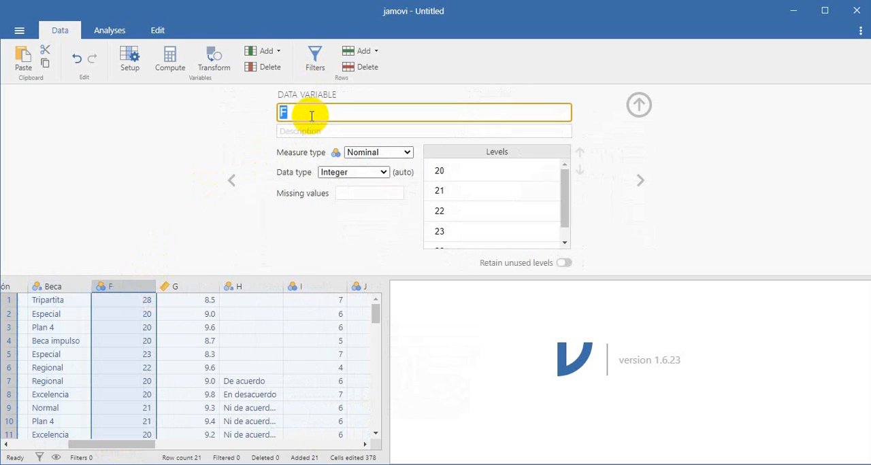
key("Caps_Lock")
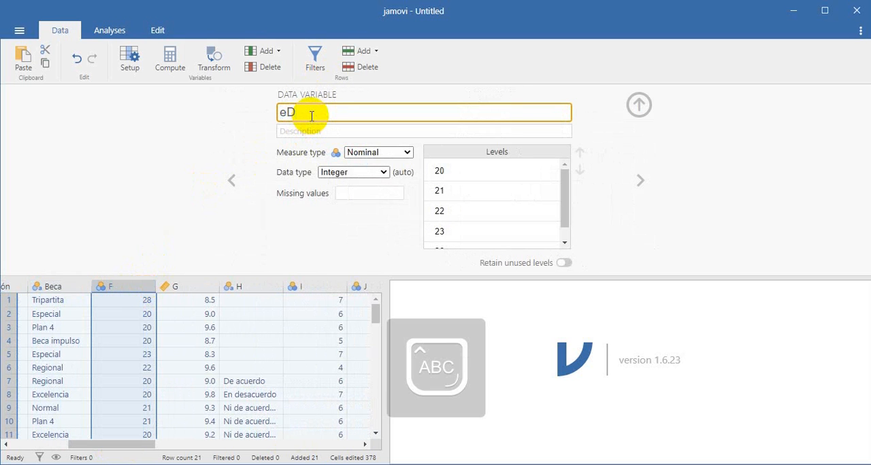
type("E")
key("Caps_Lock")
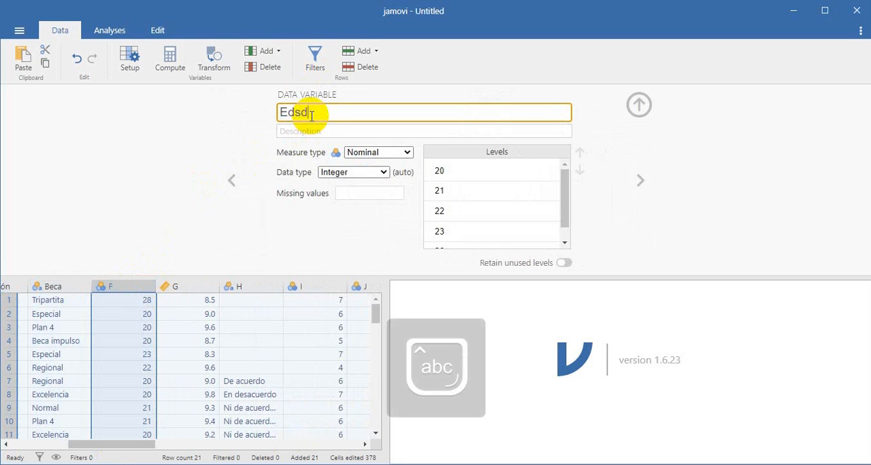
type("dad")
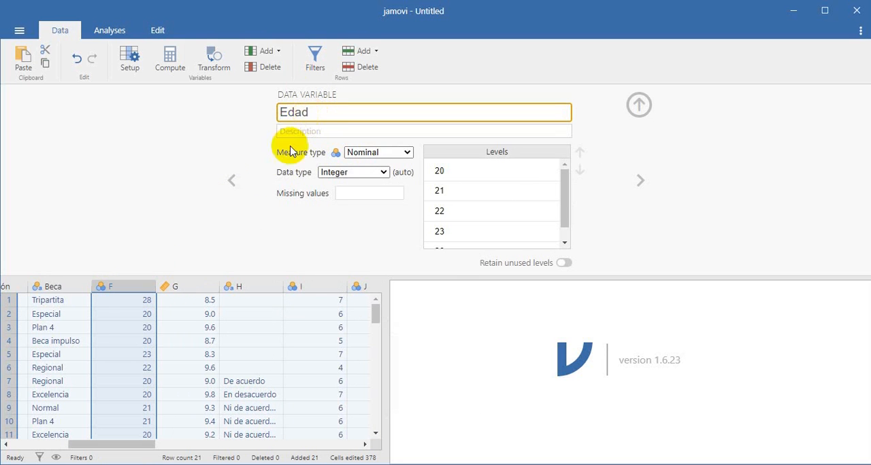
Rename variable G, the continuous decimal column after Edad, as Promedio
left_click(202, 289)
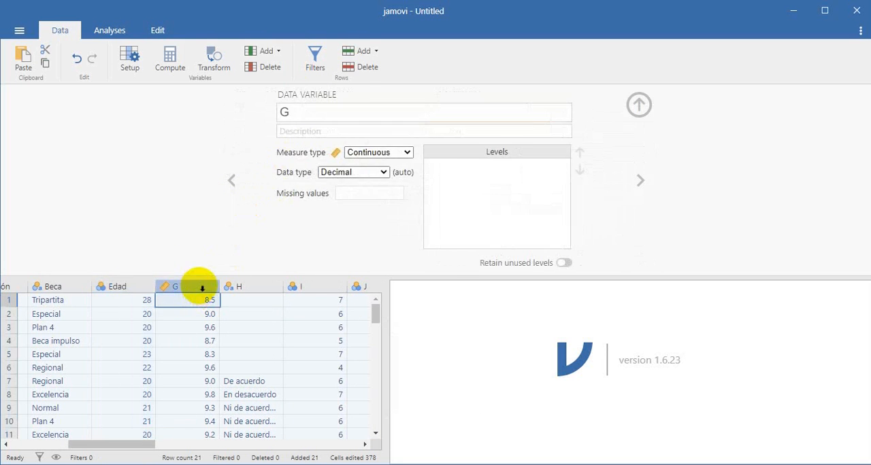
left_click(309, 112)
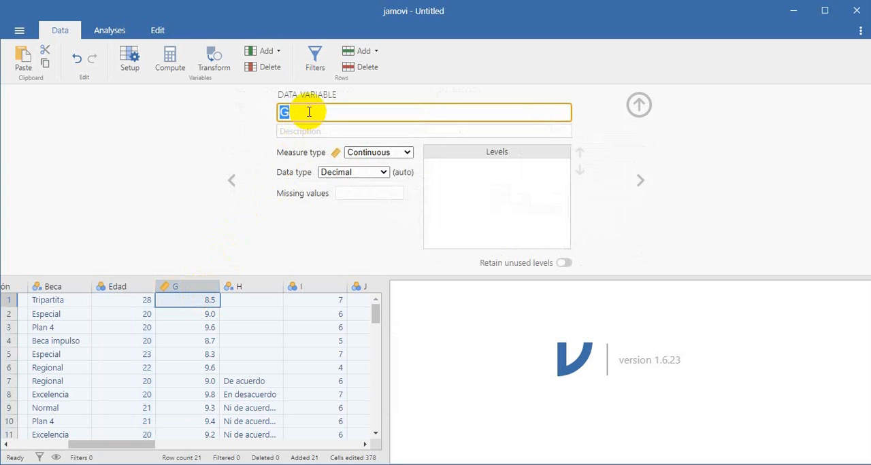
type("p")
key("Caps_Lock")
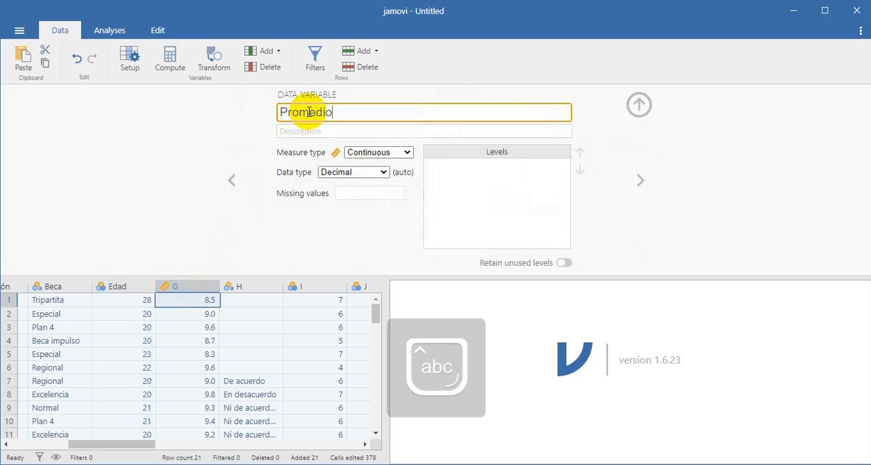
Rename variable H, the agreement-scale column, as Buena_Gestión and set its measure type to Ordinal
left_click(259, 291)
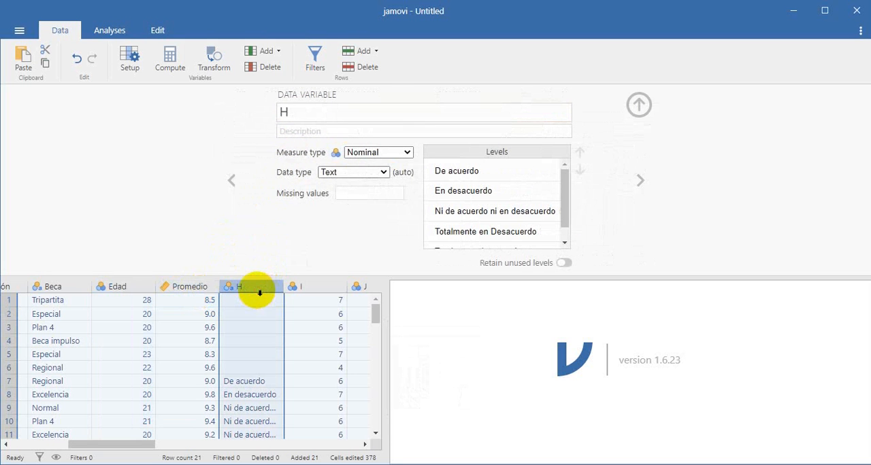
left_click(299, 113)
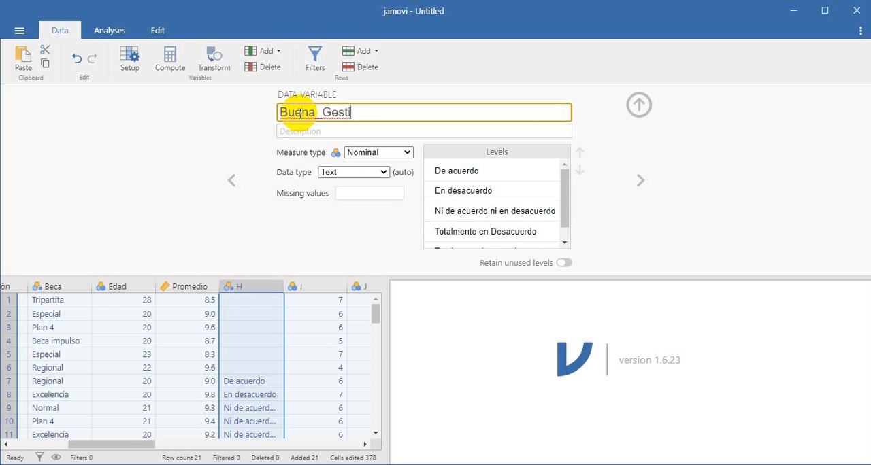
left_click(400, 154)
left_click(389, 185)
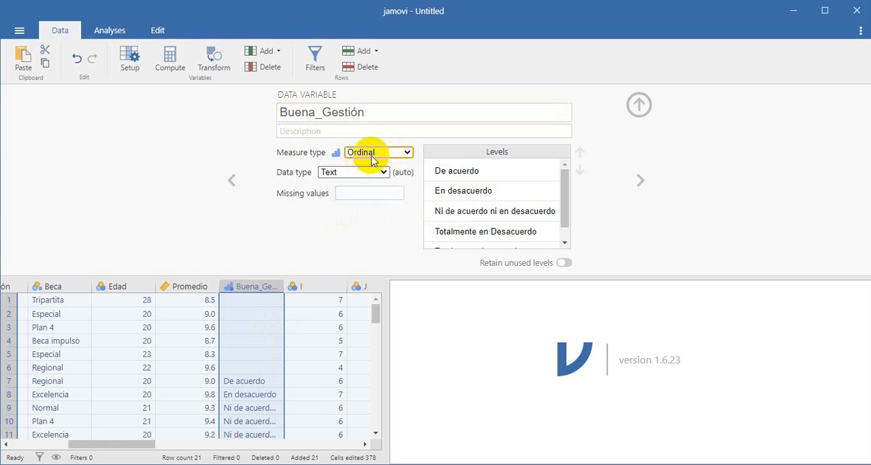
left_click(384, 155)
left_click(371, 180)
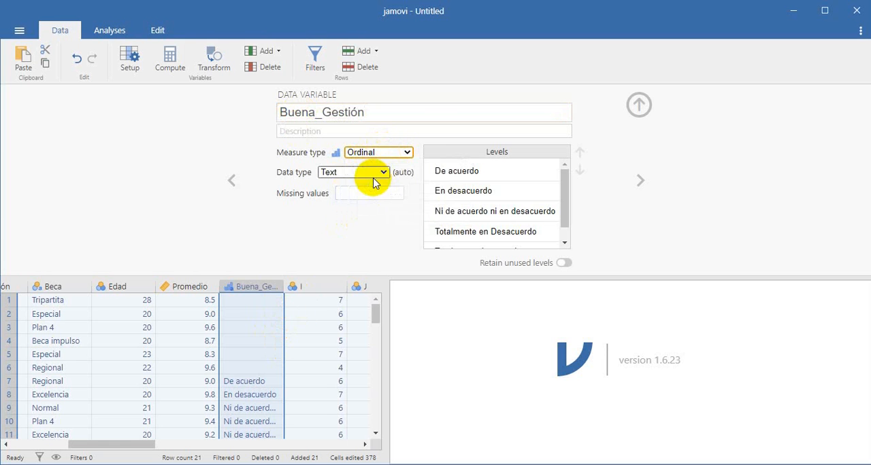
Review the measure type and levels of the variables Género, Escuela, Residencia, Religión and Beca
left_click_drag(140, 444, 59, 443)
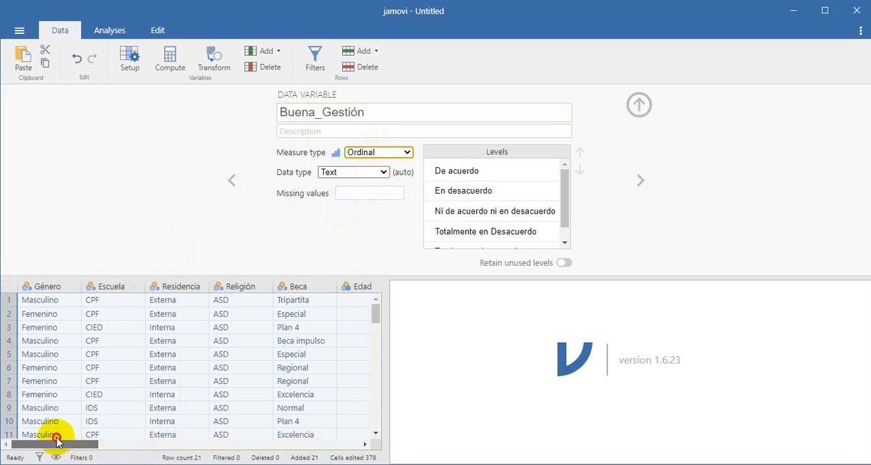
left_click(42, 285)
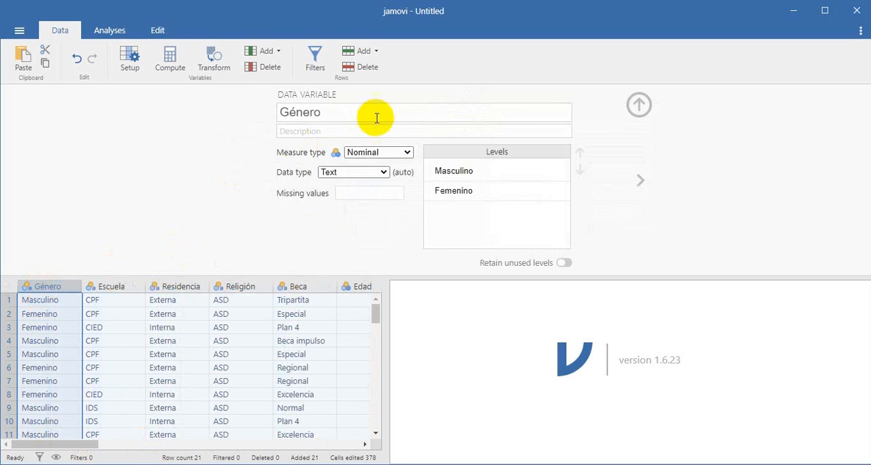
left_click(118, 287)
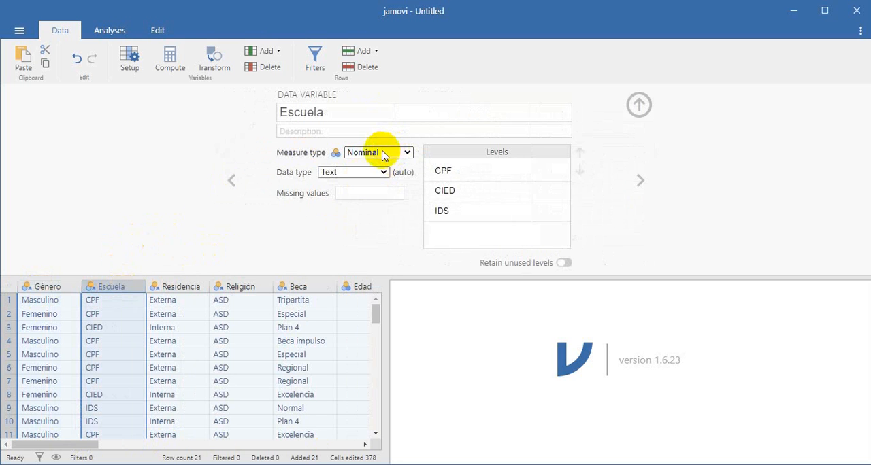
left_click(175, 287)
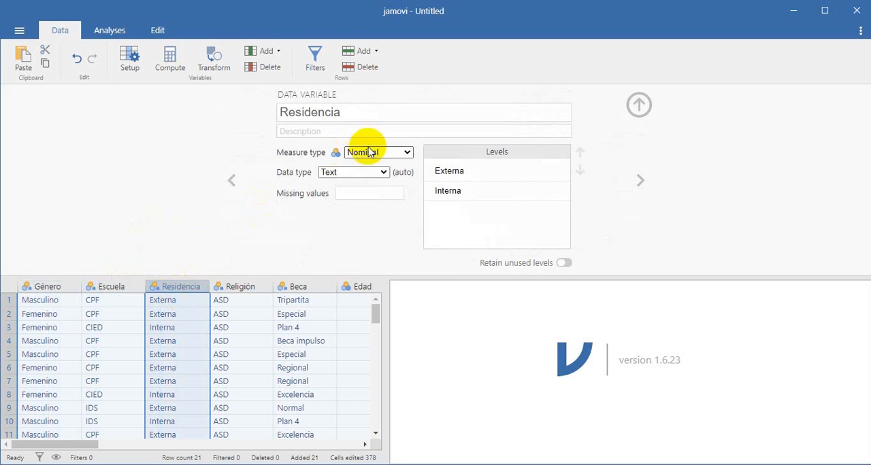
left_click(249, 286)
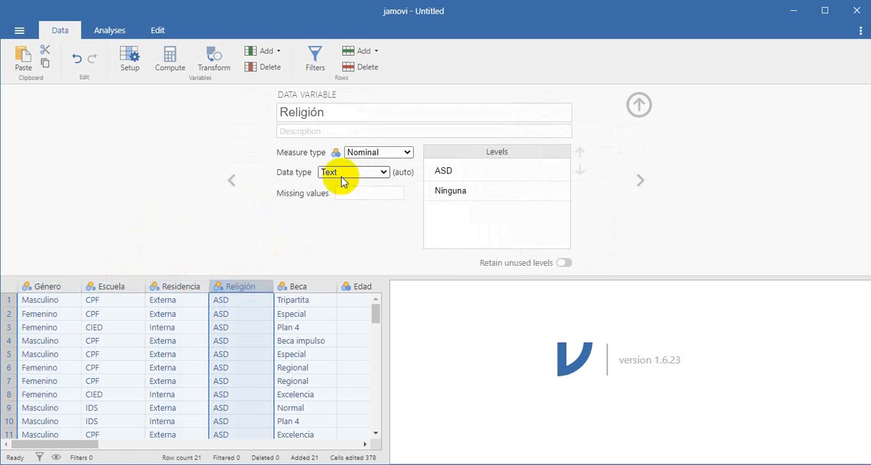
left_click(299, 286)
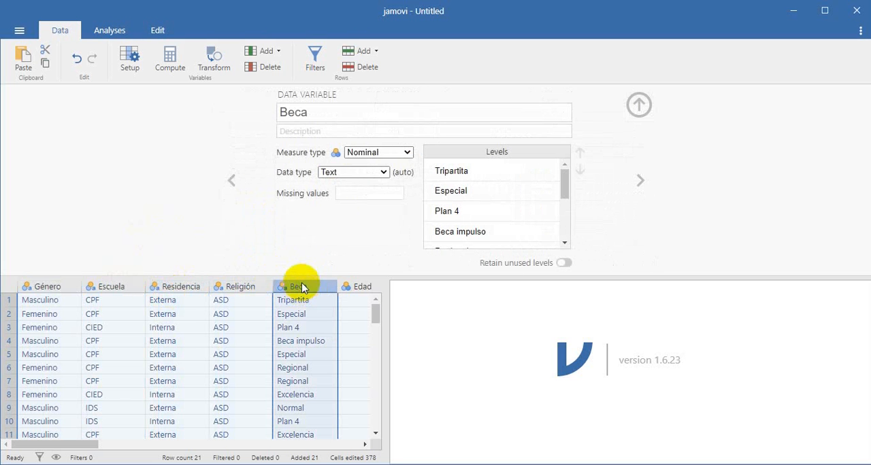
Set the measure type of the Edad variable to Continuous
left_click_drag(68, 444, 132, 442)
left_click(109, 287)
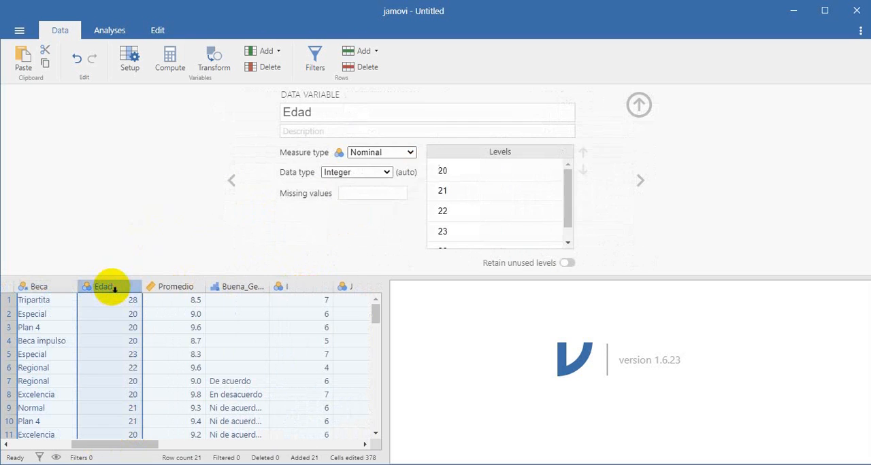
left_click(404, 152)
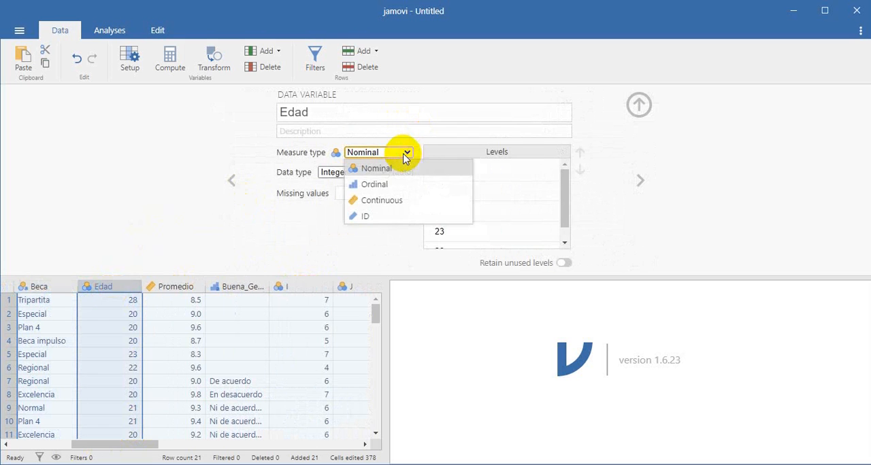
left_click(384, 201)
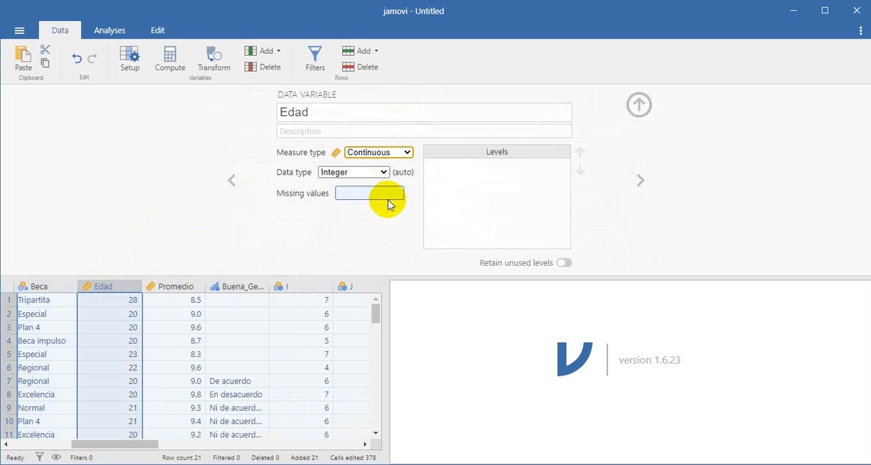
Check the measure type of the Promedio variable and the measure type options available for it
left_click(177, 286)
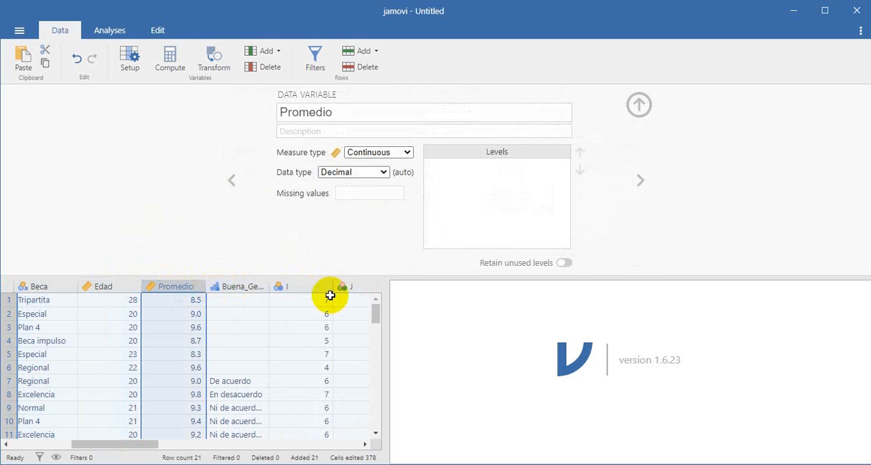
left_click_drag(136, 449, 170, 446)
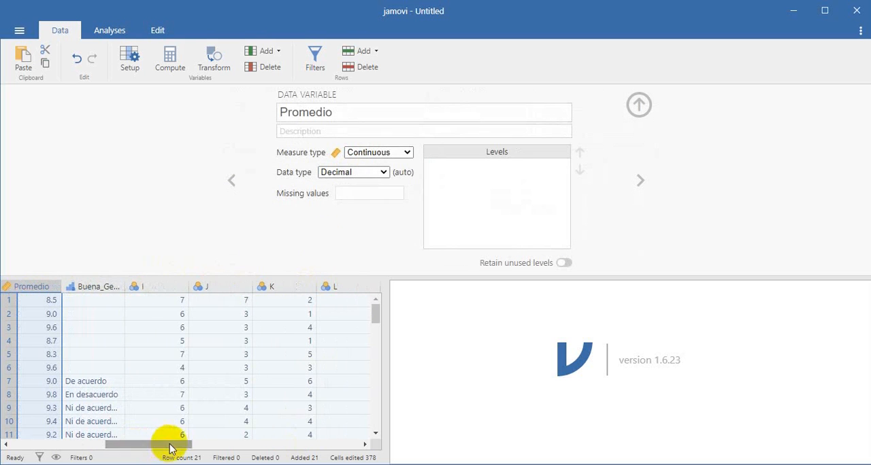
left_click(391, 152)
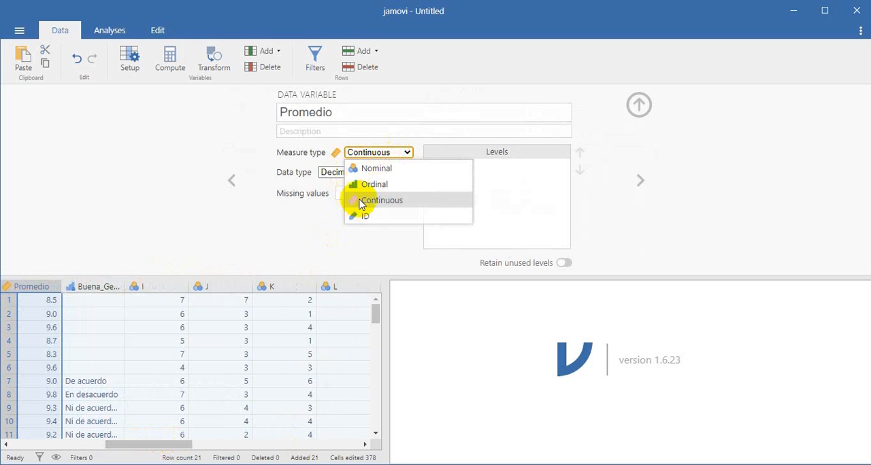
left_click(159, 447)
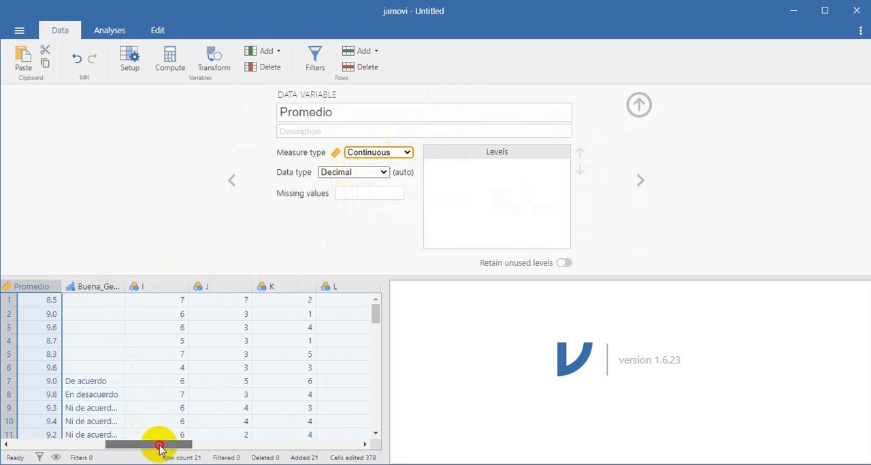
Rename variable I, the integer column after Buena_Gestión, as Hrs_Clases
left_click_drag(159, 447, 173, 446)
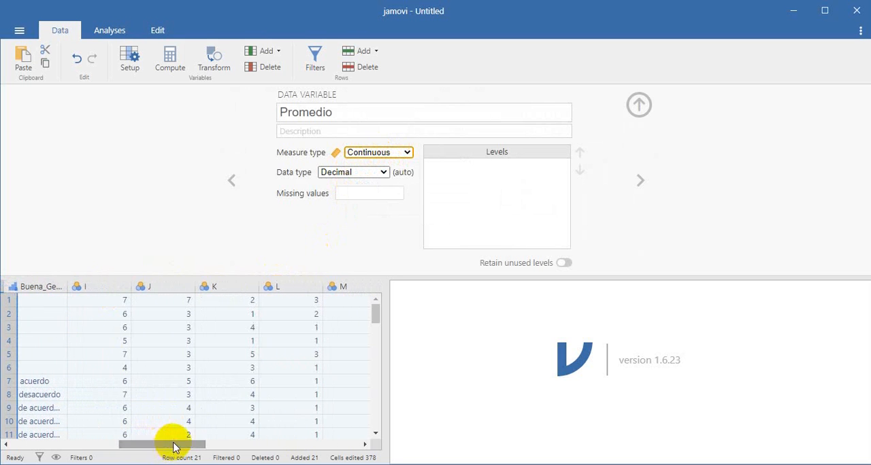
left_click(98, 284)
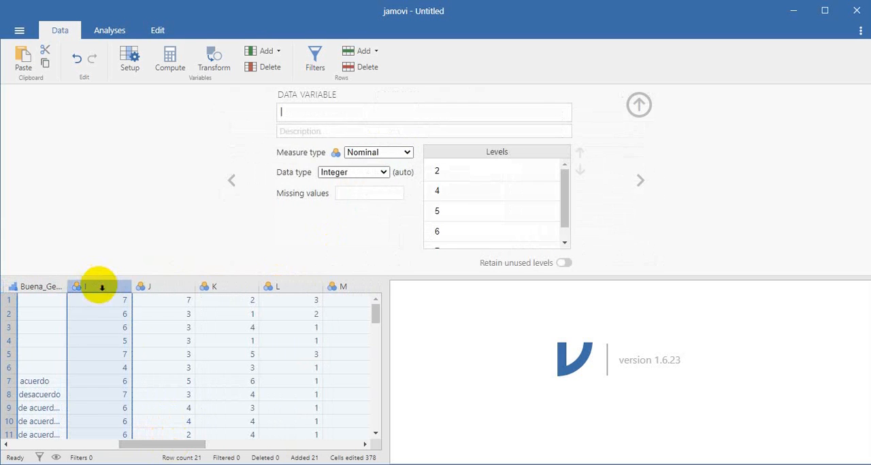
left_click(317, 115)
key("Caps_Lock")
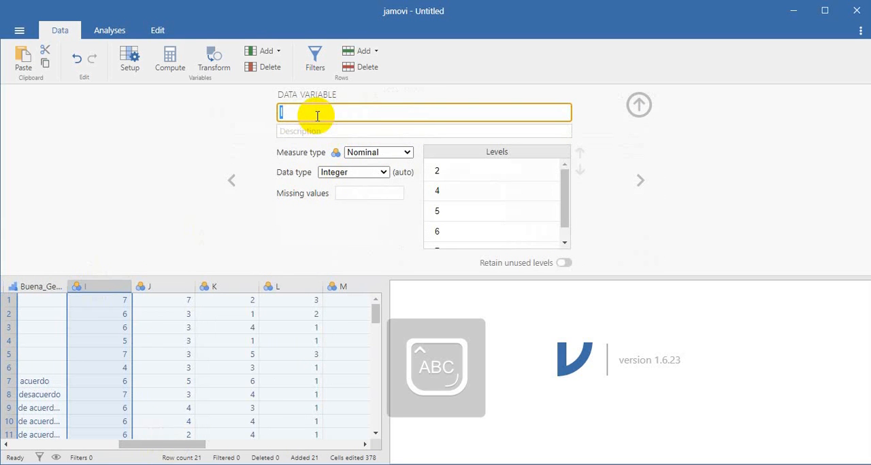
type("Hrs_Clases")
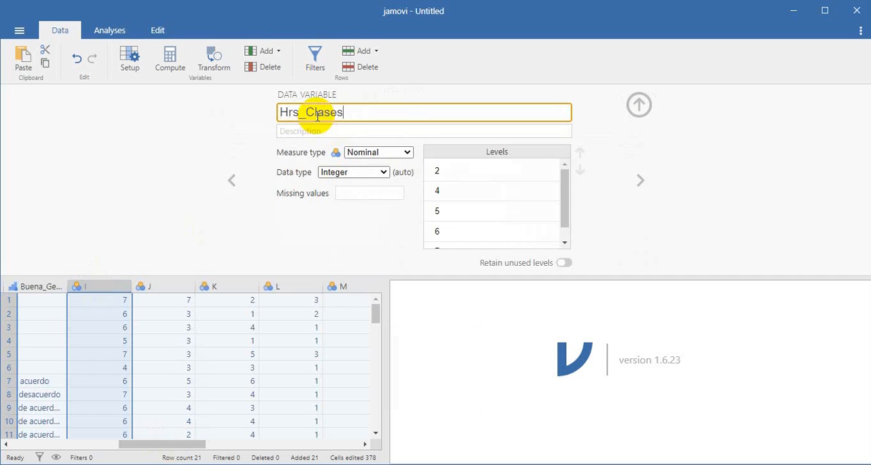
Rename variable J, the integer column after Hrs_Clases, as Hrs_Independiente
left_click(177, 287)
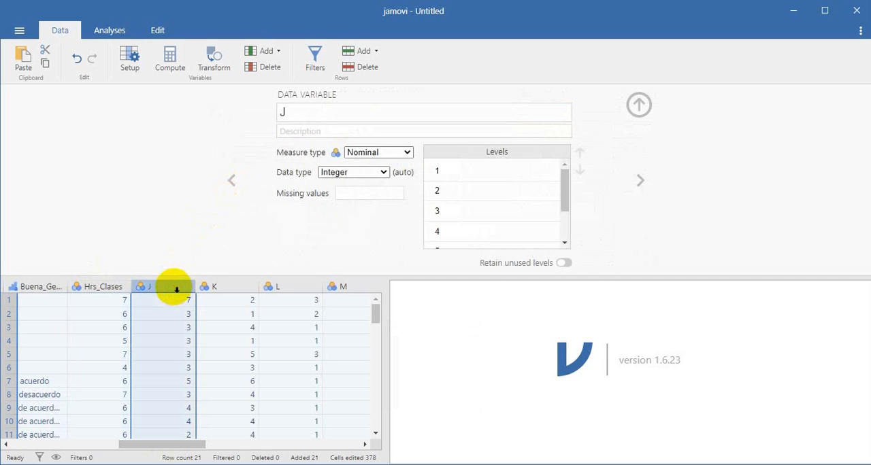
left_click(294, 114)
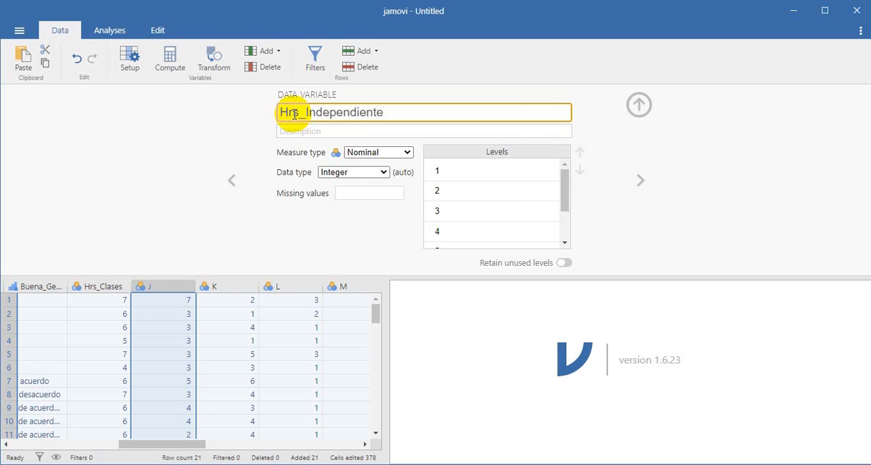
left_click(140, 210)
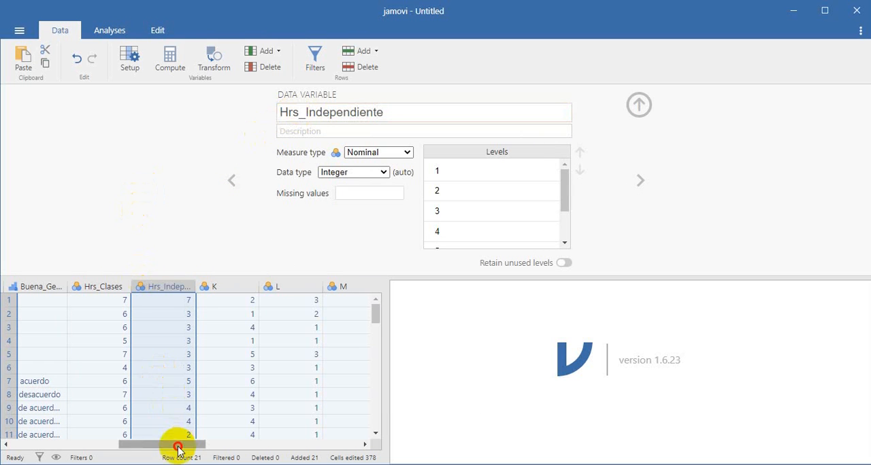
Set the measure type of both Hrs_Clases and Hrs_Independiente to Continuous
left_click_drag(177, 446, 152, 433)
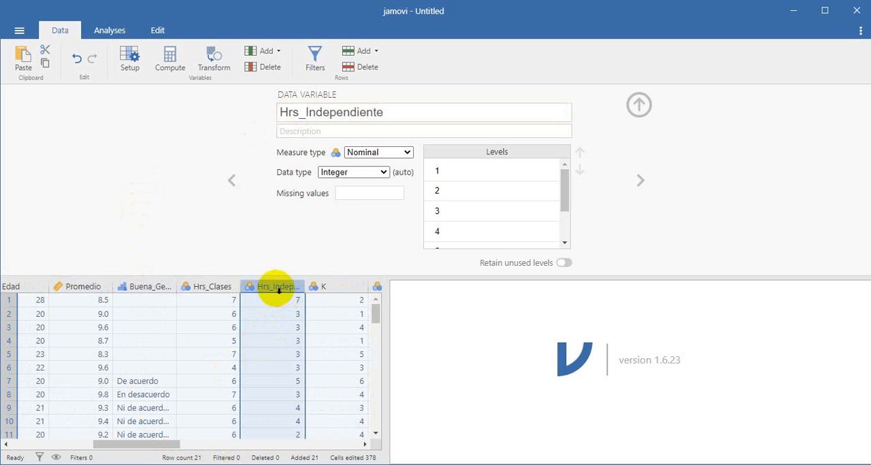
left_click(229, 286)
left_click(387, 152)
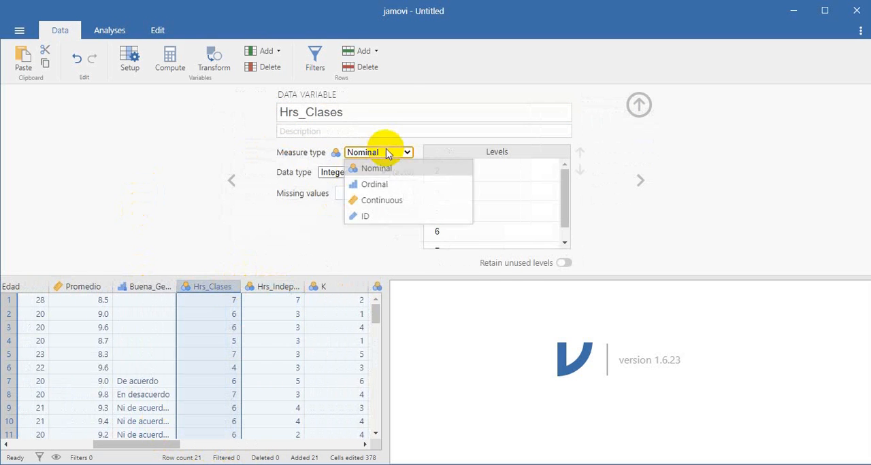
left_click(373, 199)
left_click(269, 287)
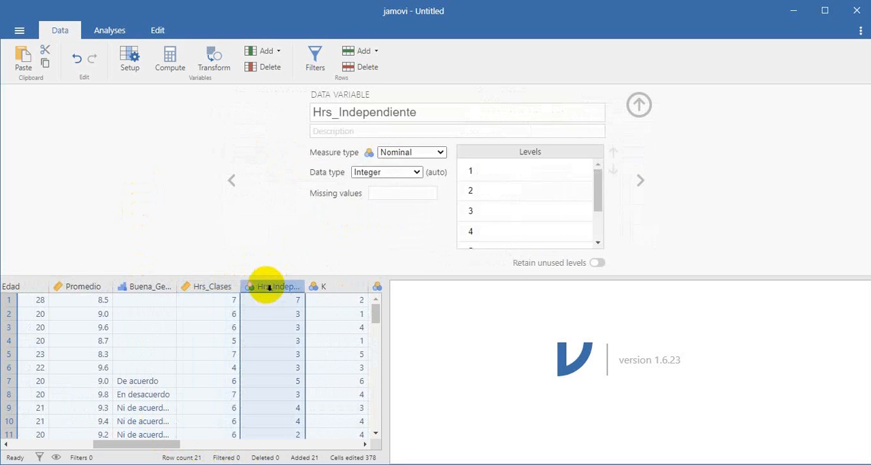
left_click(375, 153)
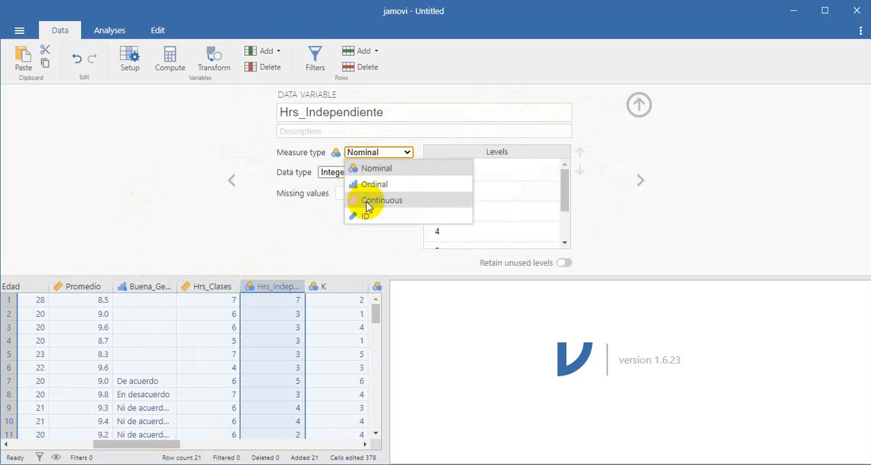
left_click(371, 201)
Look through the setup of the still unnamed variables from K to R, one after another
left_click_drag(169, 448, 210, 446)
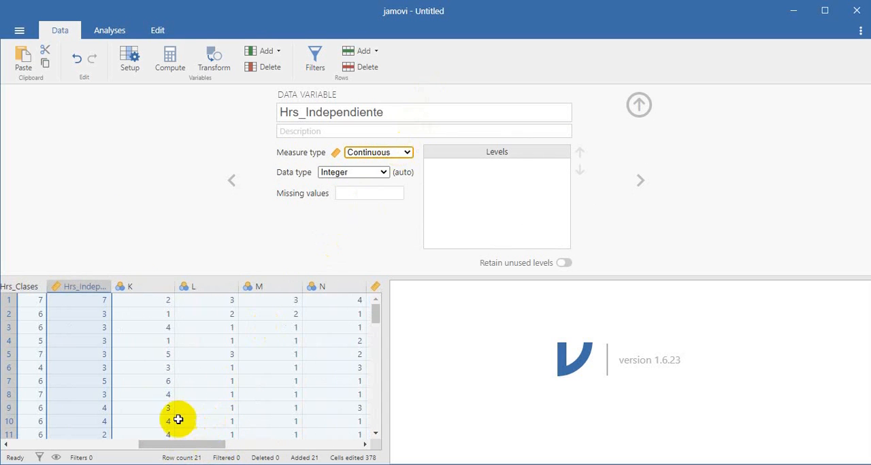
left_click_drag(182, 451, 159, 447)
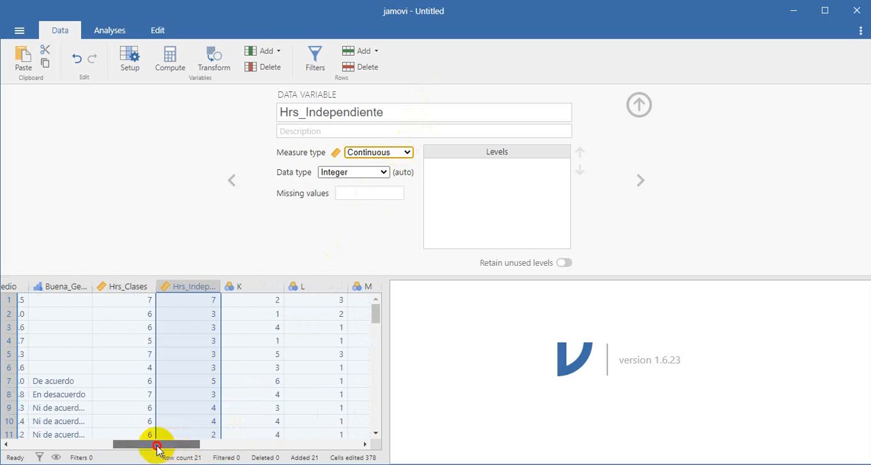
left_click(246, 290)
key("Right")
key("Right")
key("Right")
key("Right")
key("Right")
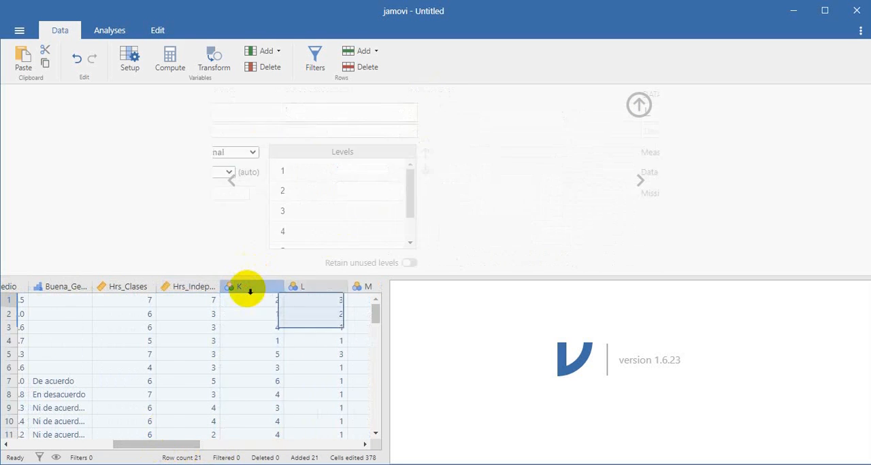
key("Right")
key("Right")
key("Right")
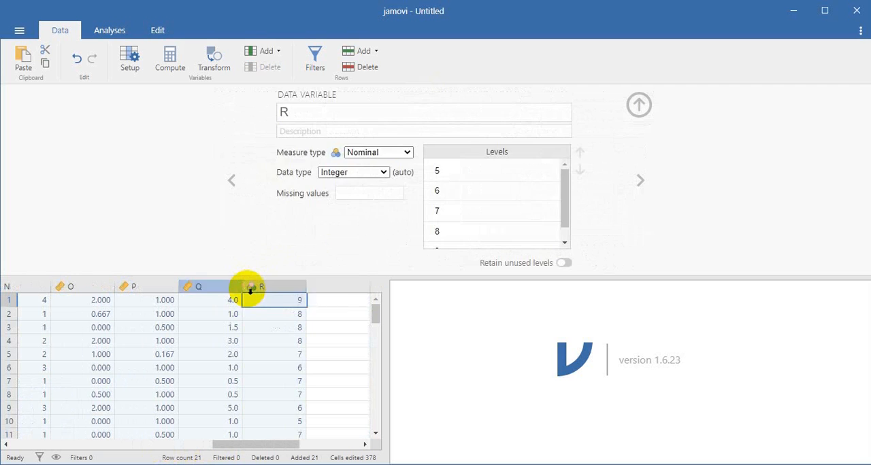
Review the variable setups back from R to Beca and forward to Hrs_Independiente, and return the data view to the first columns
key("Left")
key("Left")
key("Left")
key("Left")
key("Left")
key("Left")
key("Left")
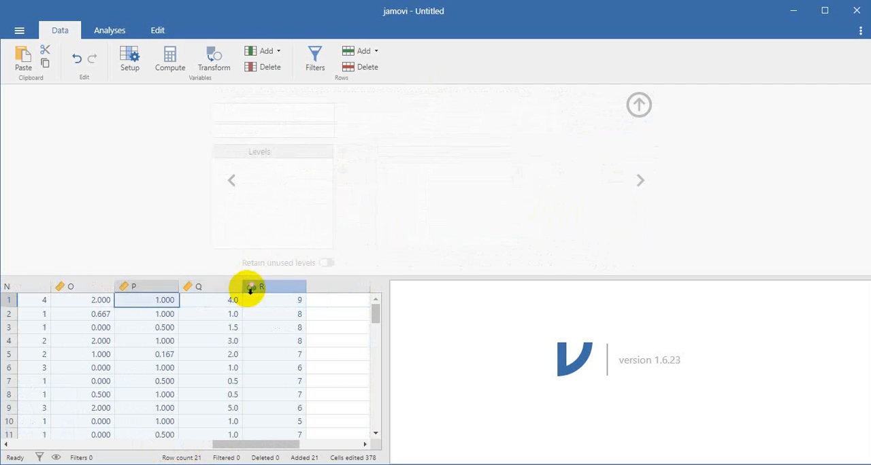
key("Left")
key("Left")
key("Left")
key("Left")
key("Left")
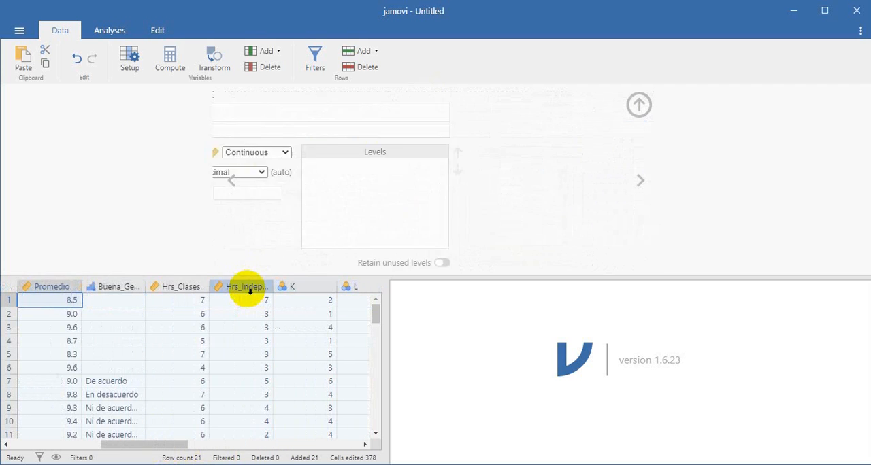
key("Left")
key("Left")
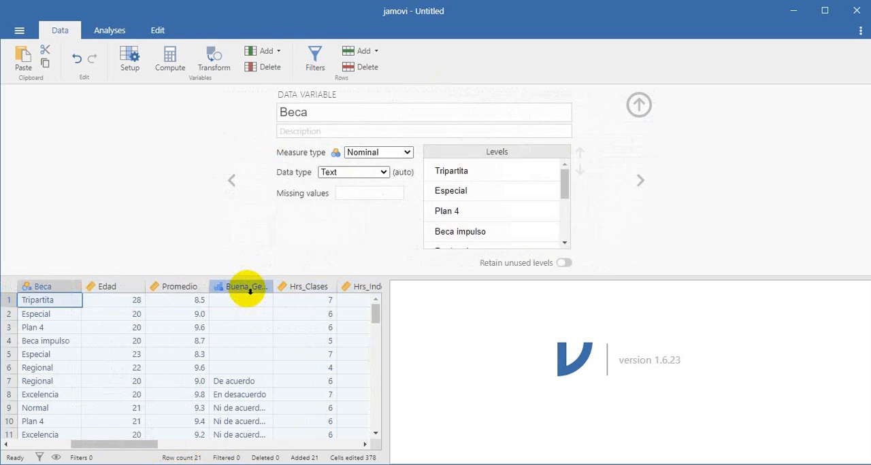
key("Right")
key("Right")
key("Right")
key("Right")
key("Right")
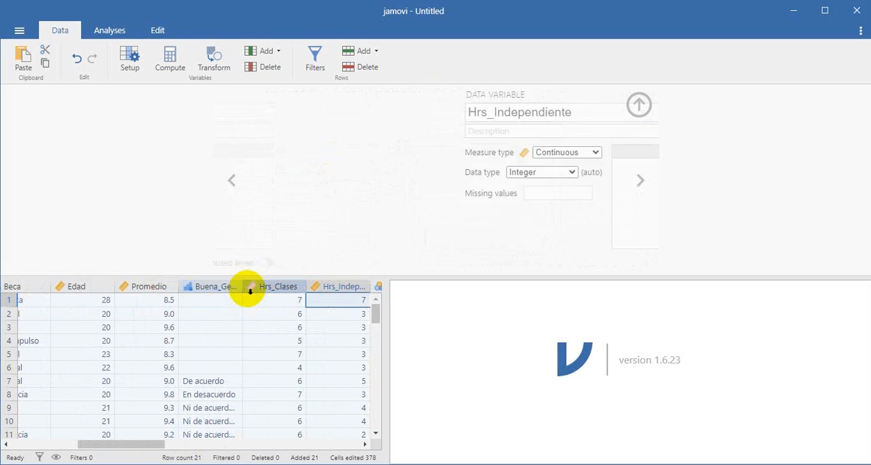
key("Left")
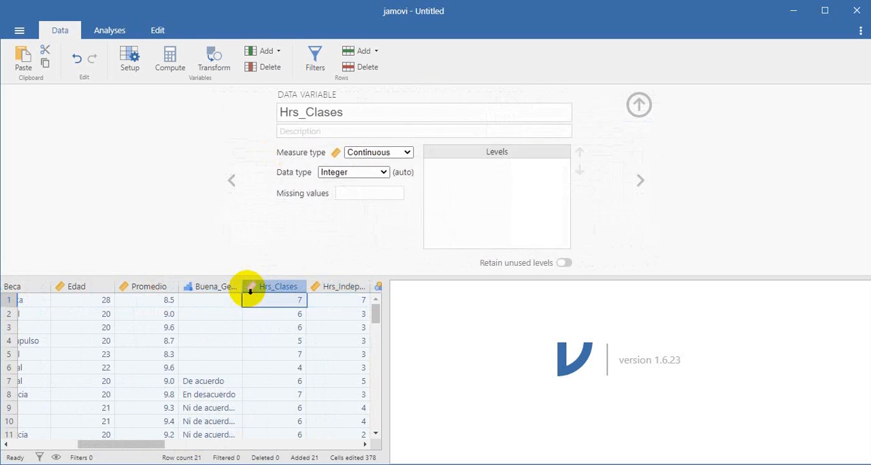
key("Right")
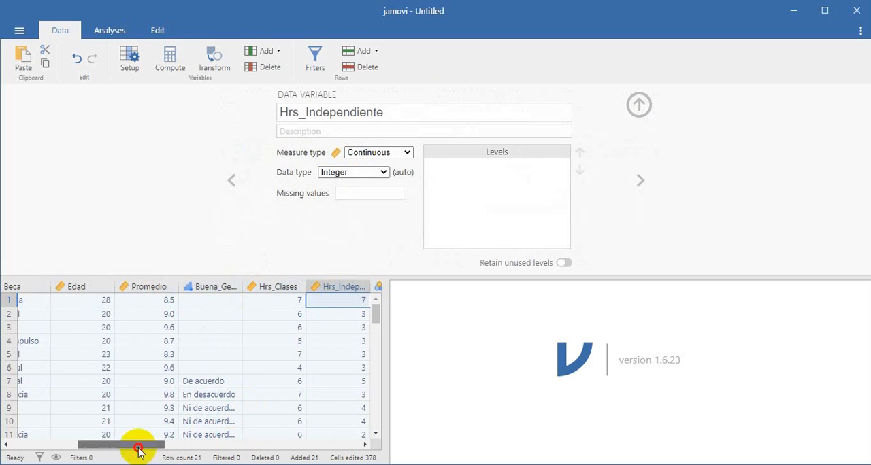
left_click_drag(136, 443, 53, 436)
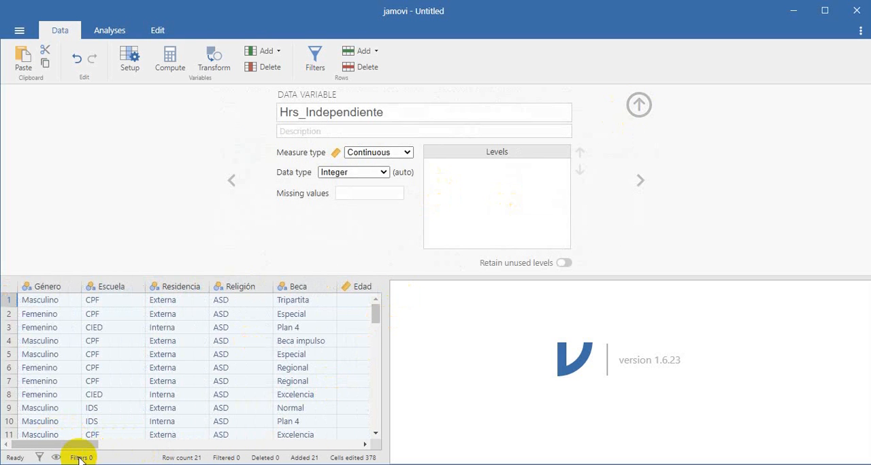
Close the variable setup of Hrs_Independiente to return to the full data view
mouse_move(75, 442)
left_mouse_down()
mouse_move(283, 449)
mouse_move(59, 444)
left_mouse_up()
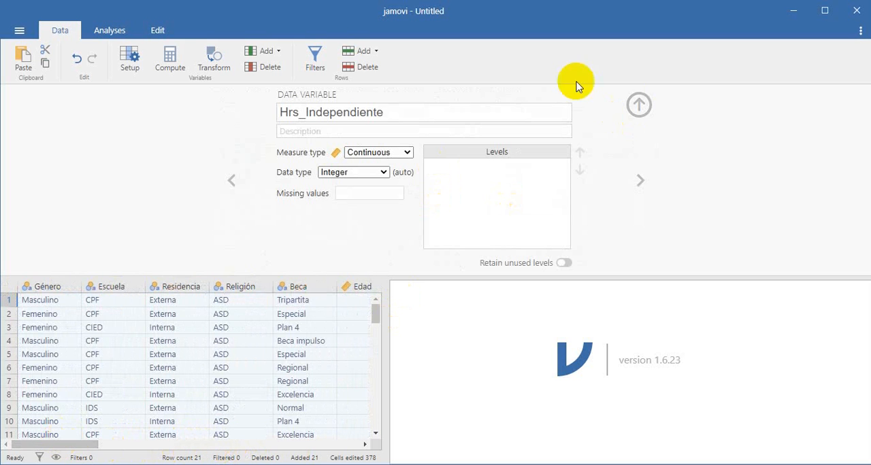
left_click(639, 106)
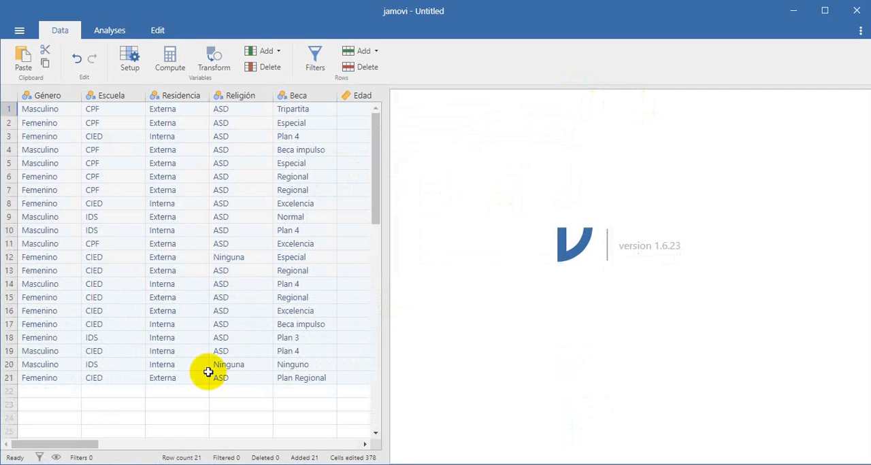
left_click(20, 30)
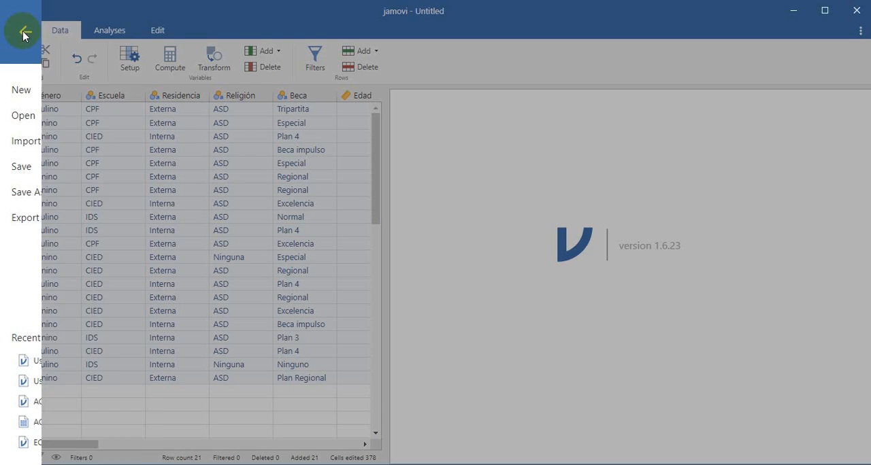
left_click(23, 31)
Start a Descriptives analysis from the Exploration group and turn on its frequency tables
left_click(95, 31)
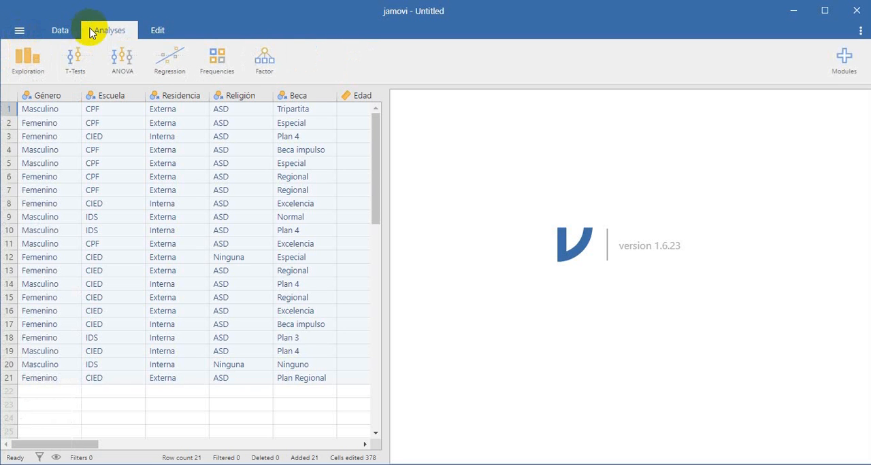
left_click(30, 64)
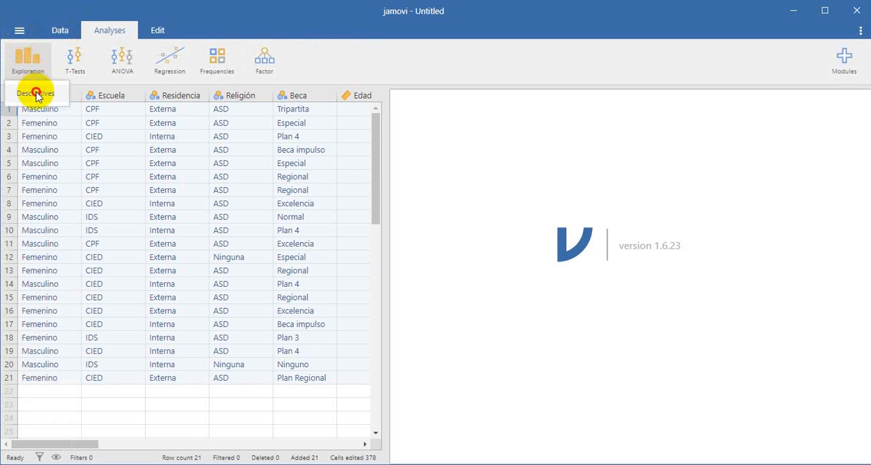
left_click(36, 94)
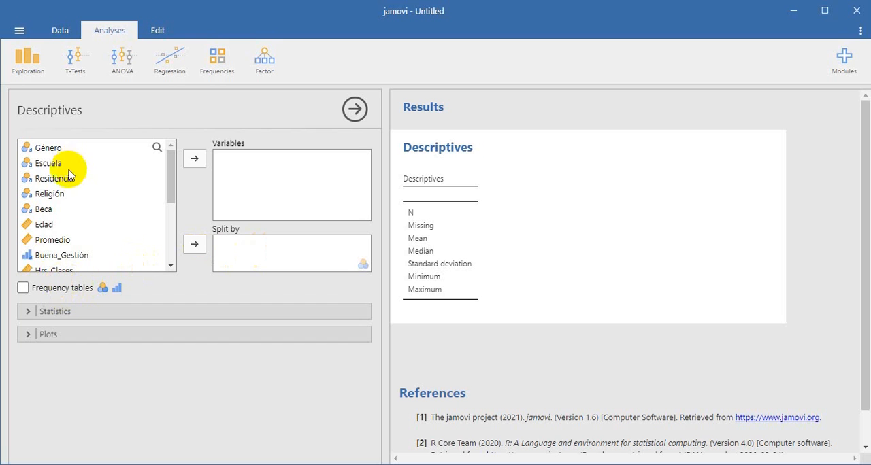
left_click(50, 293)
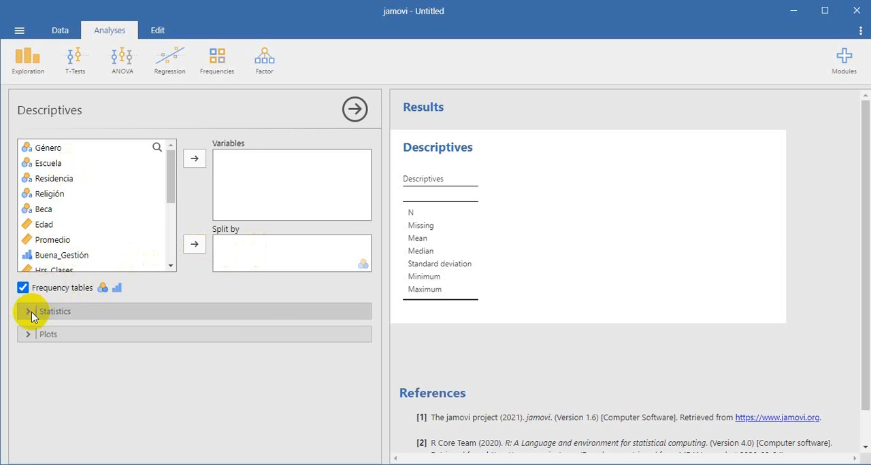
Remove mean, median, standard deviation, minimum and maximum from the descriptive statistics, keeping only N and Missing
left_click(31, 314)
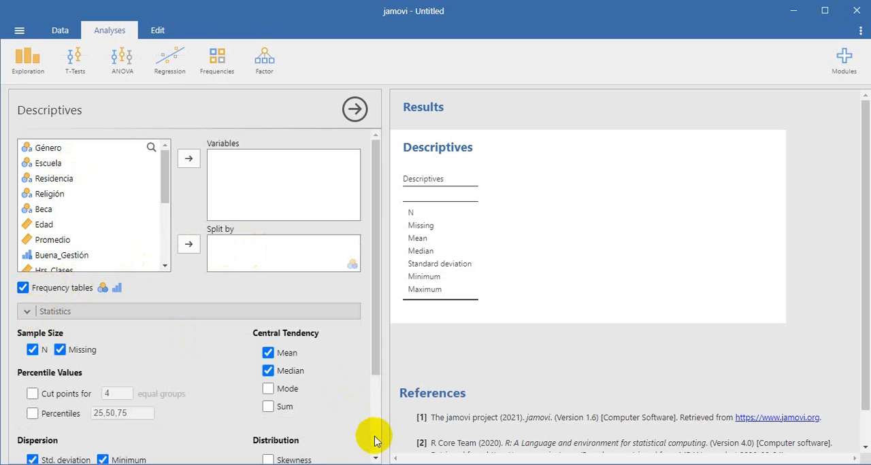
scroll(371, 435, "down", 3)
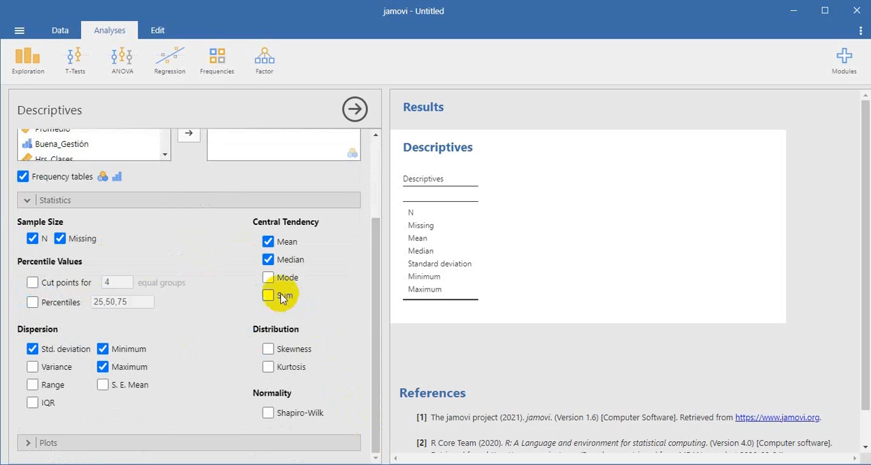
left_click(266, 242)
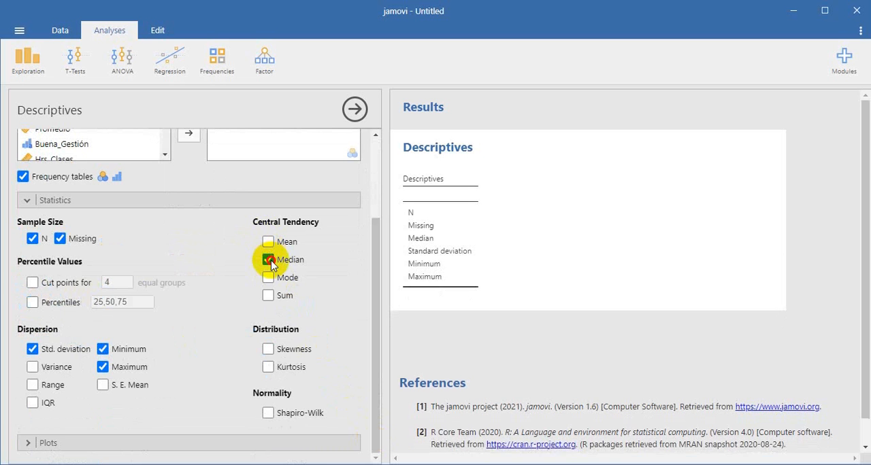
left_click(266, 259)
left_click(102, 349)
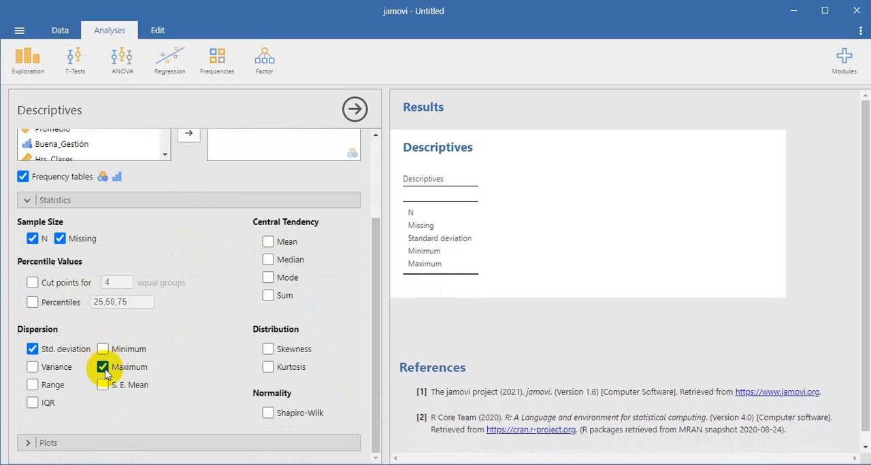
left_click(34, 352)
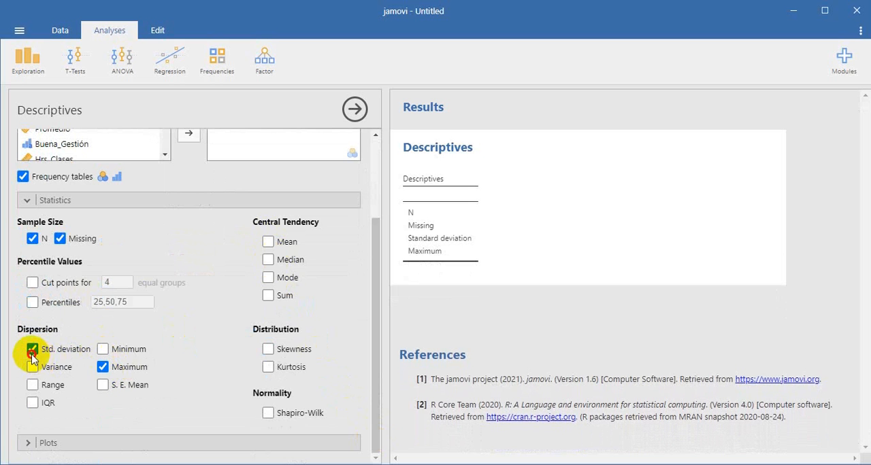
left_click(101, 366)
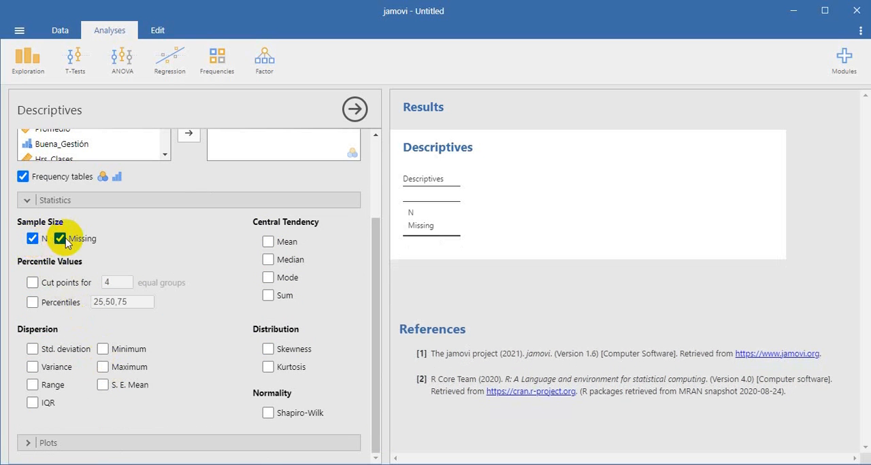
Add Género, Escuela, Residencia, Religión and Beca as the variables of the Descriptives analysis
left_click(376, 155)
left_click(53, 147)
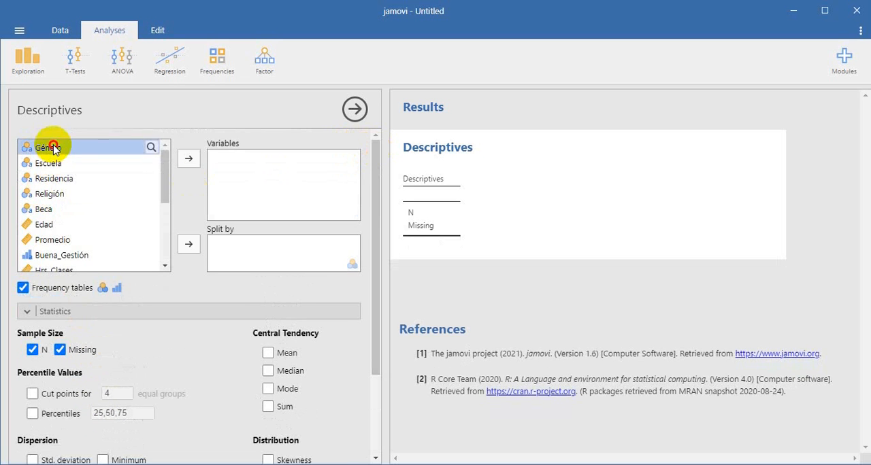
left_click(189, 159)
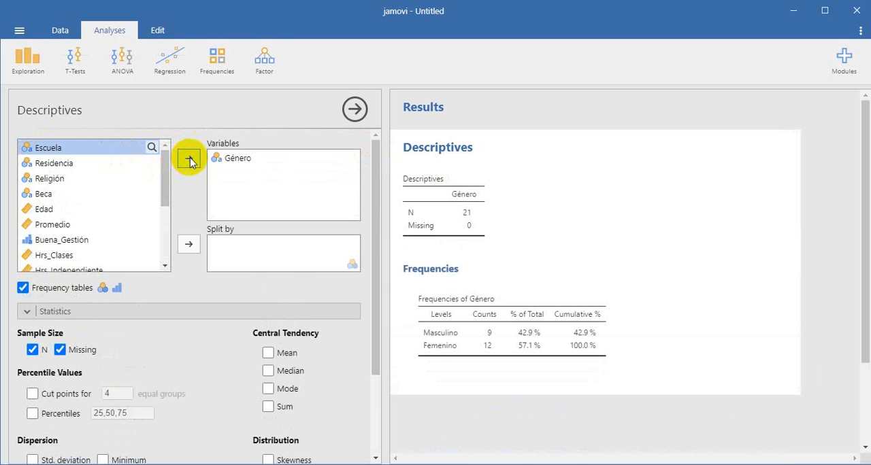
left_click(190, 159)
left_click(189, 160)
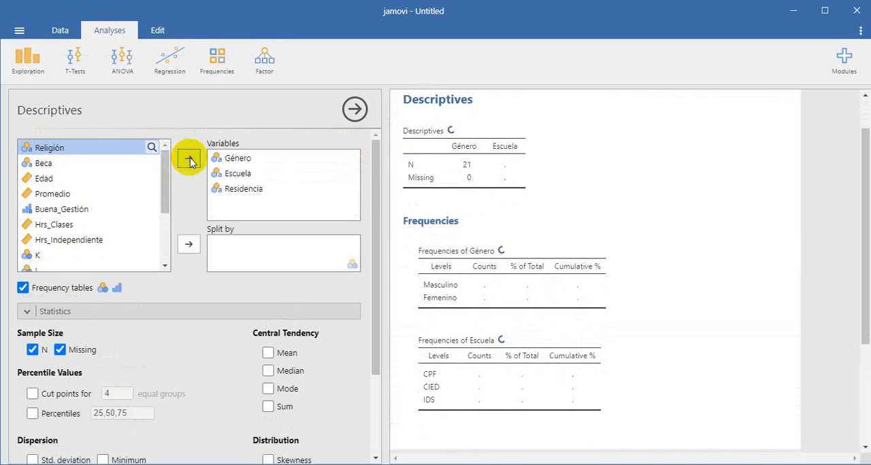
left_click(189, 159)
left_click(189, 160)
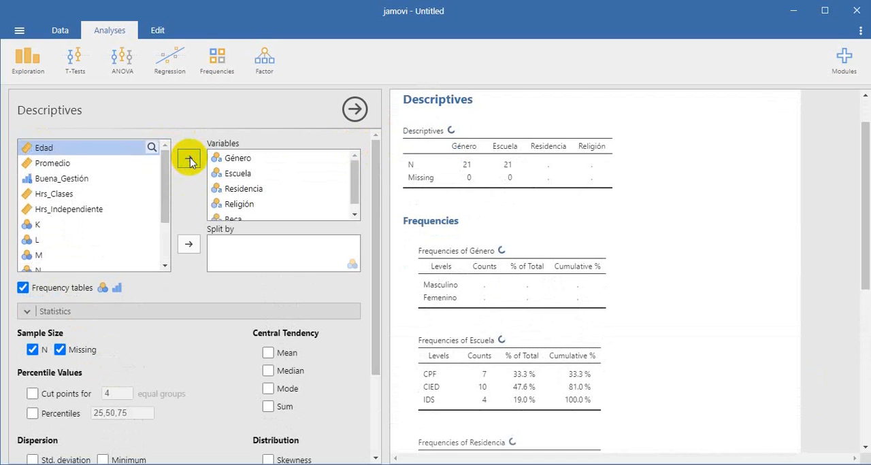
left_click(353, 215)
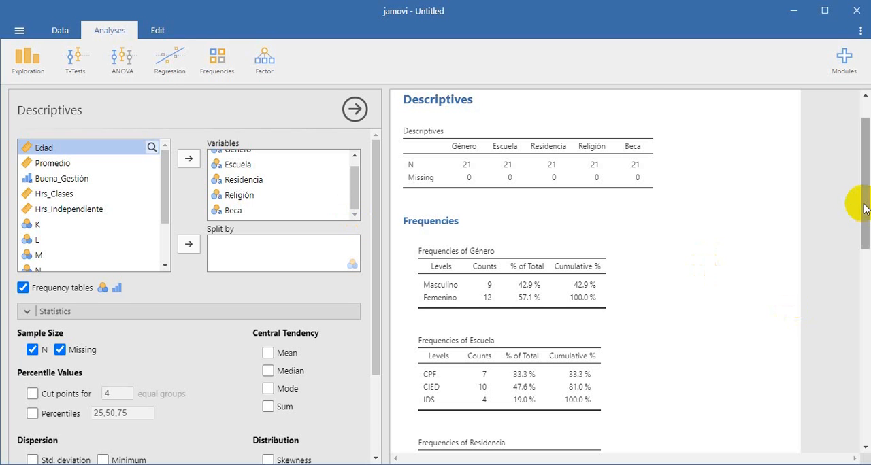
Add bar plots to the Descriptives analysis and review the frequency tables and charts in the results
left_click_drag(864, 209, 849, 253)
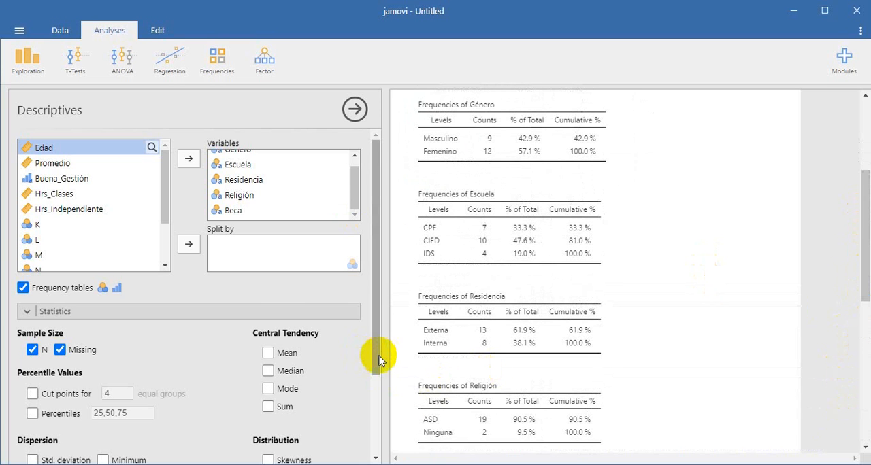
left_click_drag(379, 360, 373, 451)
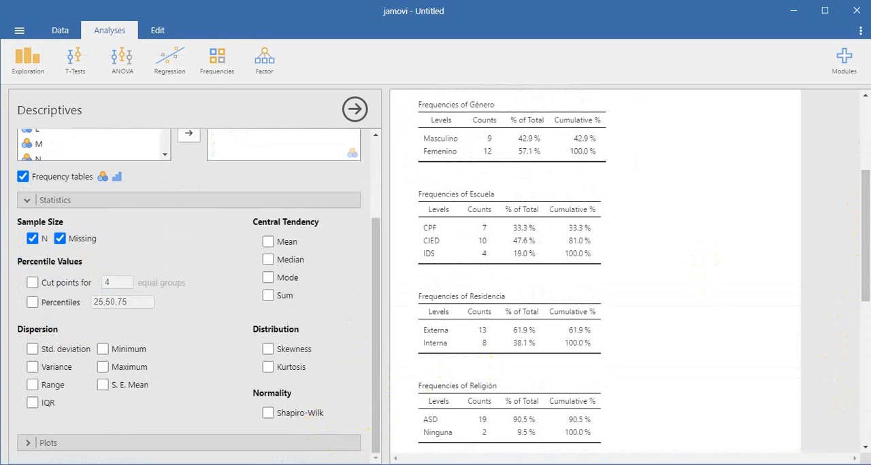
left_click(265, 445)
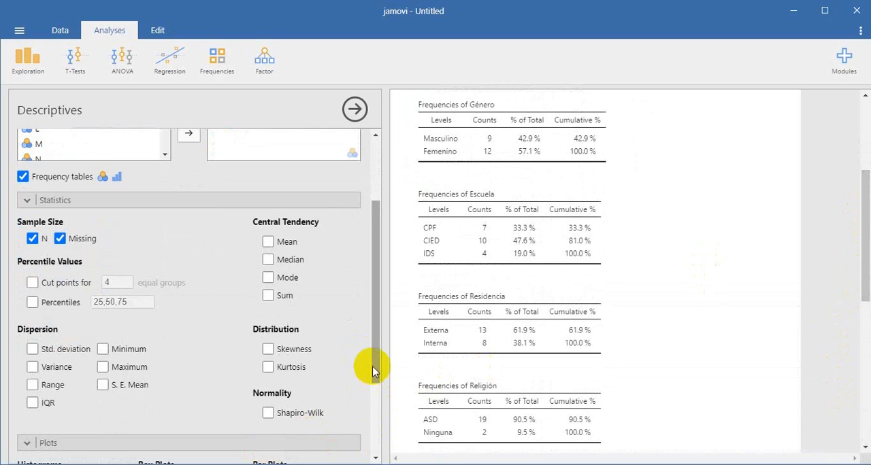
left_click_drag(377, 366, 361, 452)
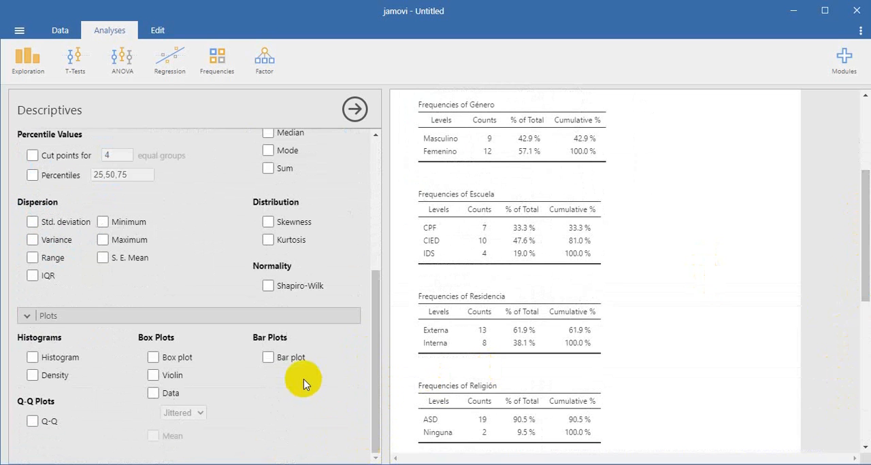
left_click(269, 359)
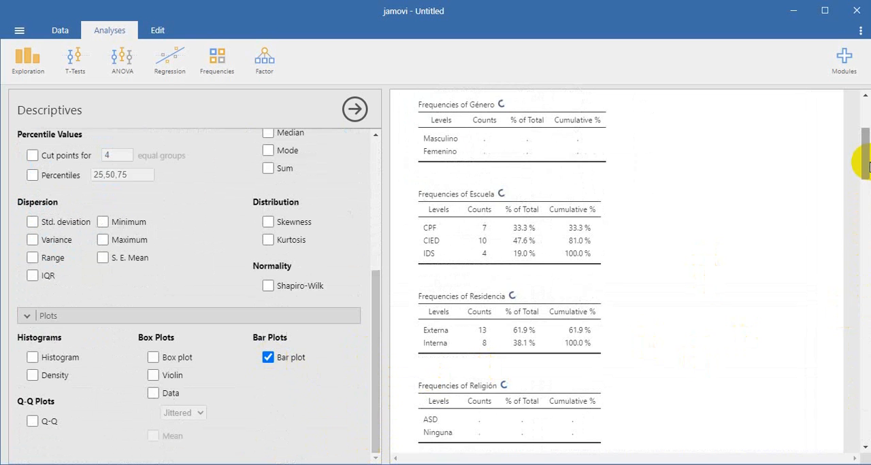
left_click_drag(867, 166, 855, 404)
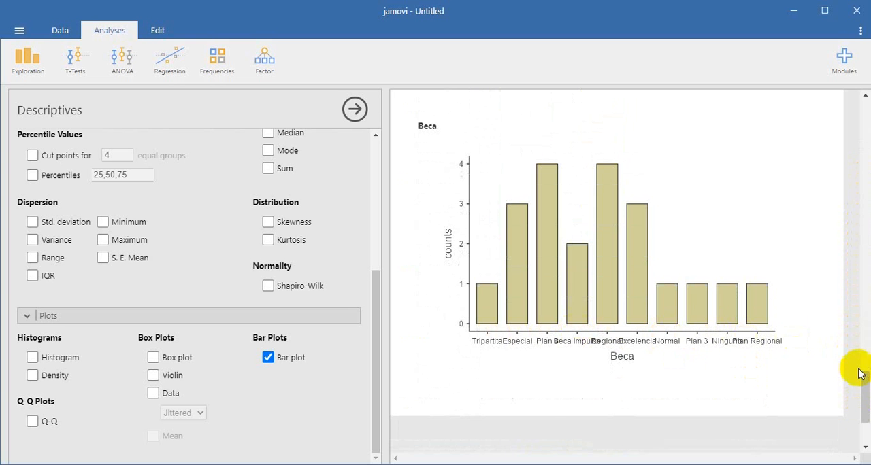
left_click_drag(864, 398, 862, 125)
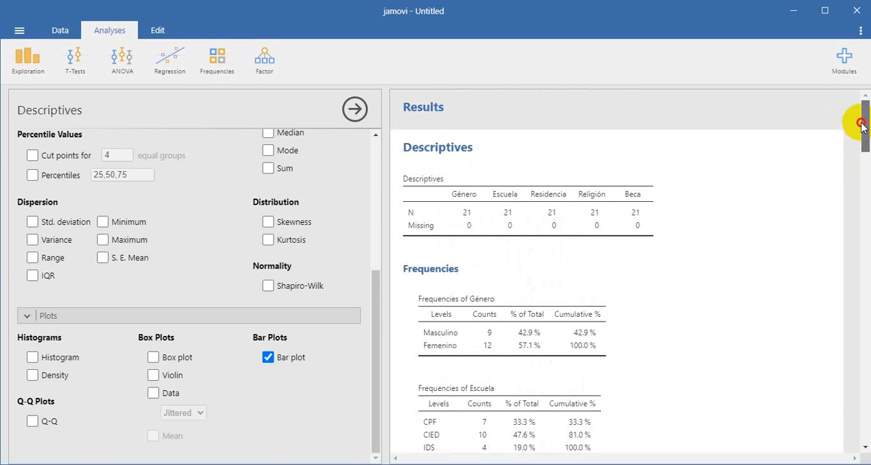
scroll(167, 205, "up", 5)
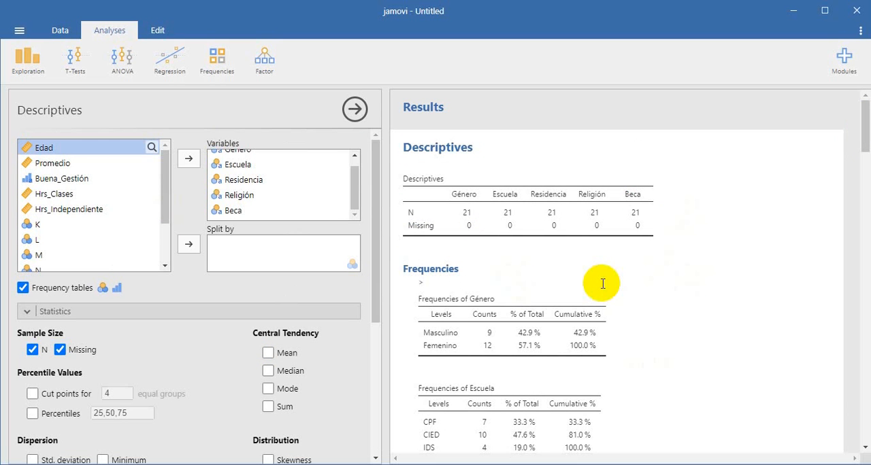
Write the trial note "Nota." beneath the Descriptives table in the results and erase it again
left_click(470, 251)
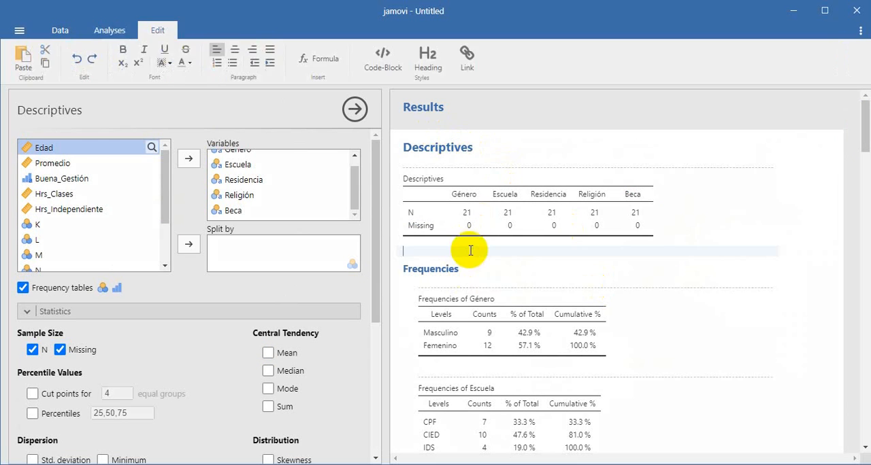
type("Nota.")
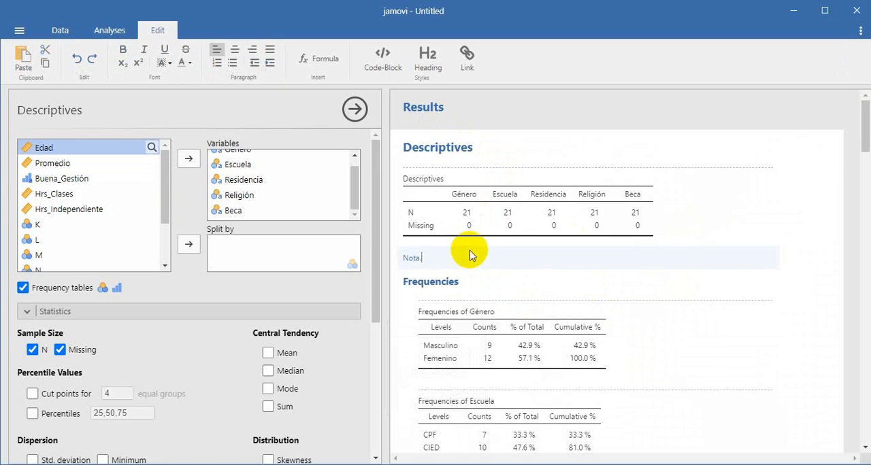
key("BackSpace")
key("BackSpace")
key("BackSpace")
key("BackSpace")
key("BackSpace")
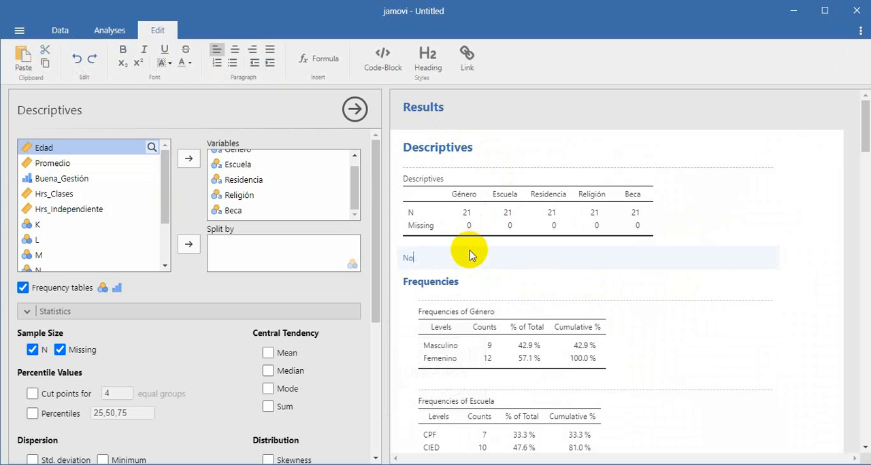